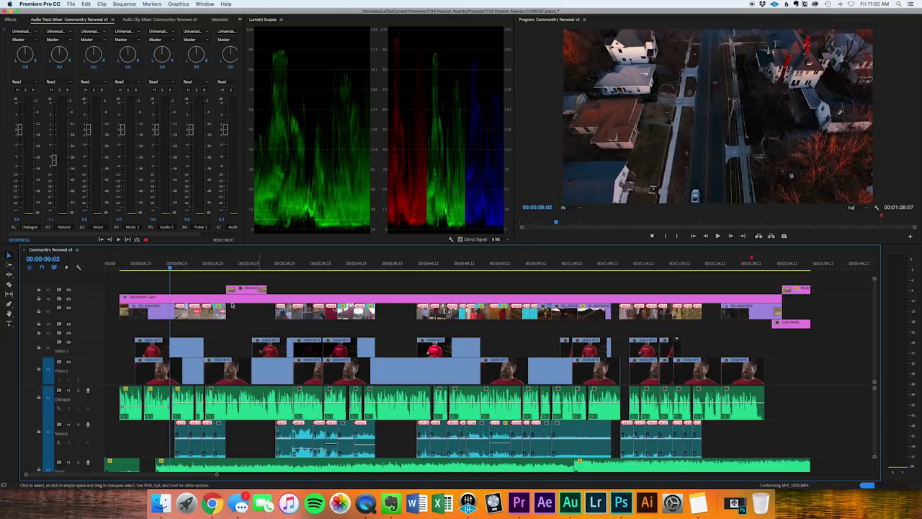
Compare the picture with a video track hidden and shown, then return the playhead to the aerial shot at 01:28:08
click(69, 299)
click(69, 299)
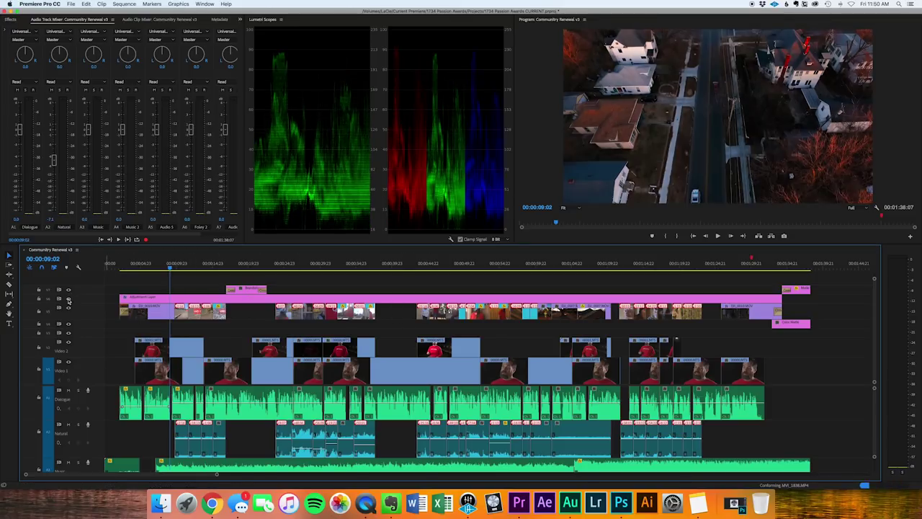
click(69, 299)
click(69, 299)
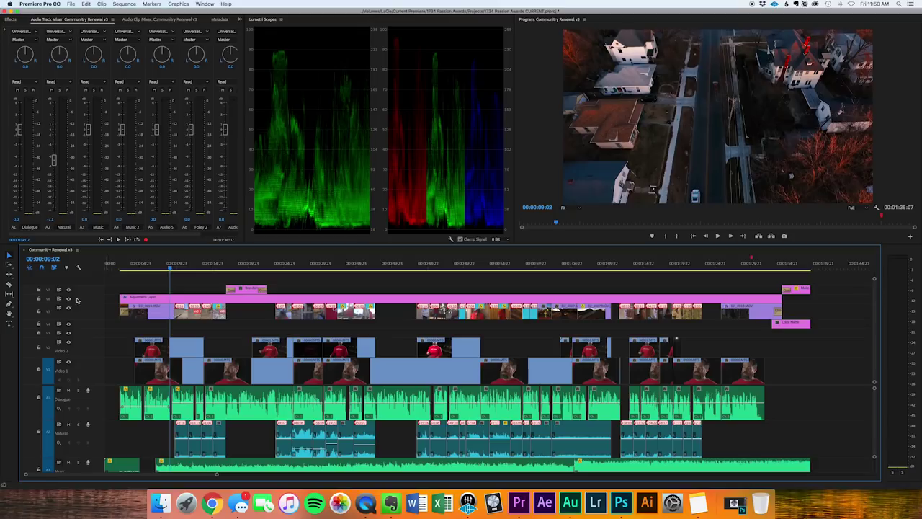
click(239, 264)
click(338, 264)
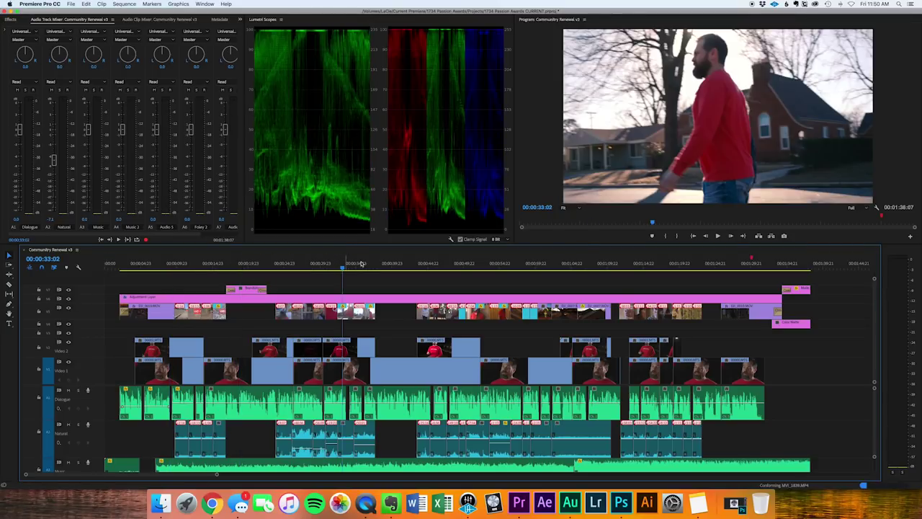
click(792, 261)
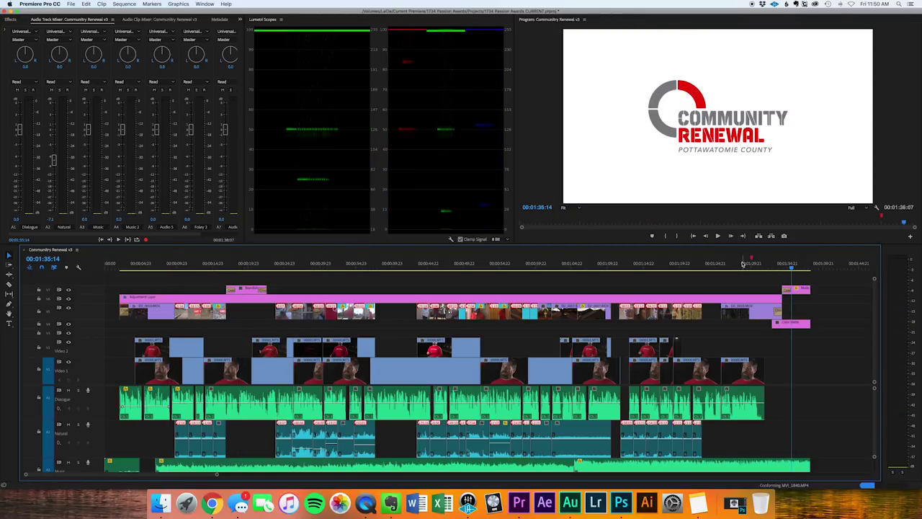
click(740, 264)
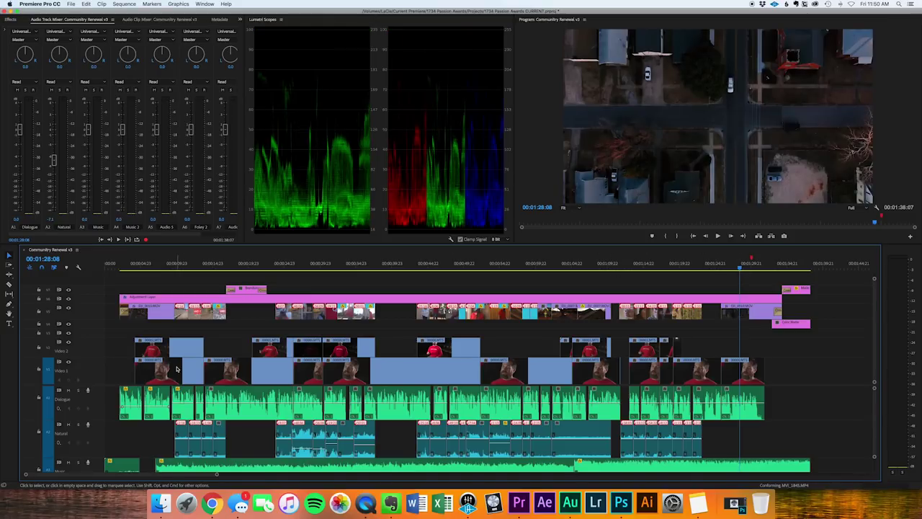
Enlarge the audio area so the Dialogue, Natural, Music and Music 2 tracks are fully visible
drag(52, 319, 53, 318)
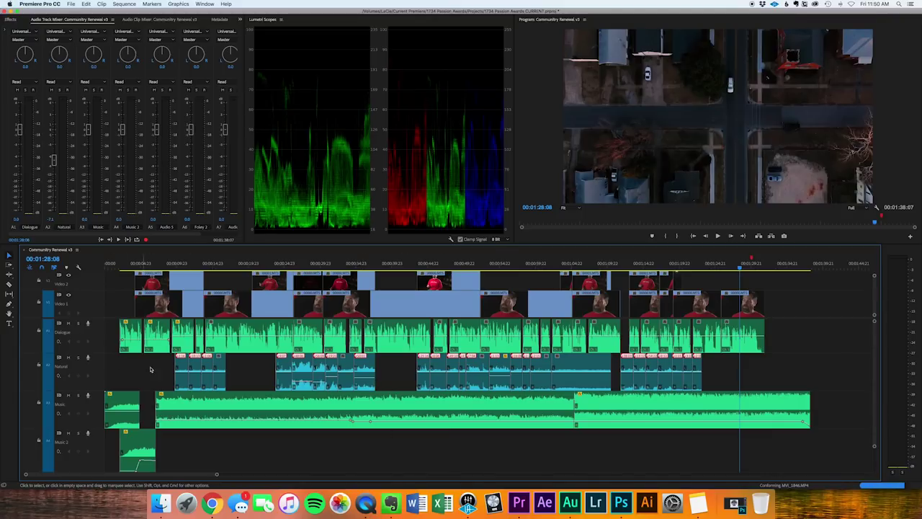
scroll(273, 411, down, 2)
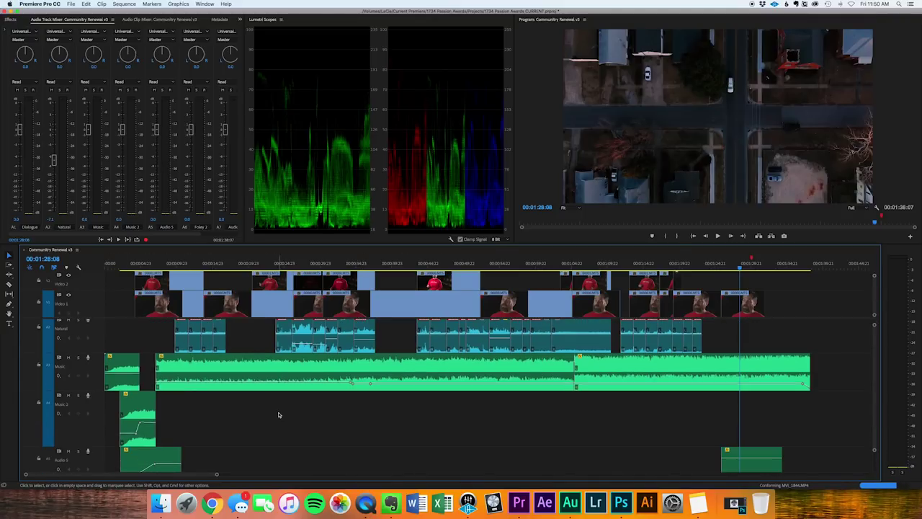
scroll(233, 407, down, 3)
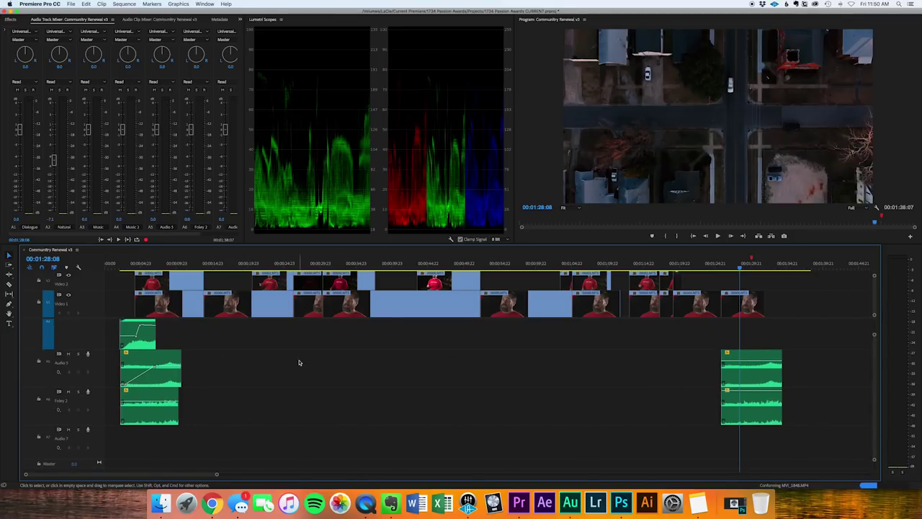
scroll(299, 362, up, 5)
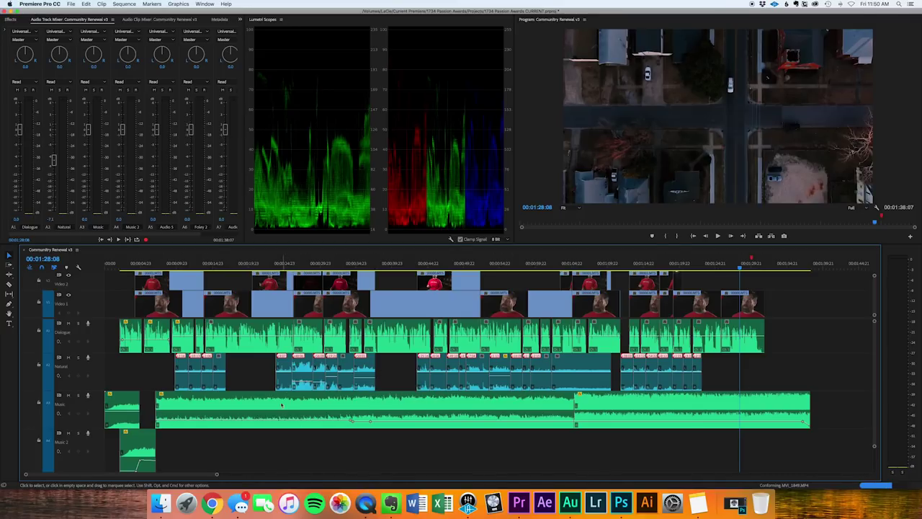
scroll(303, 375, right, 1)
scroll(310, 367, down, 3)
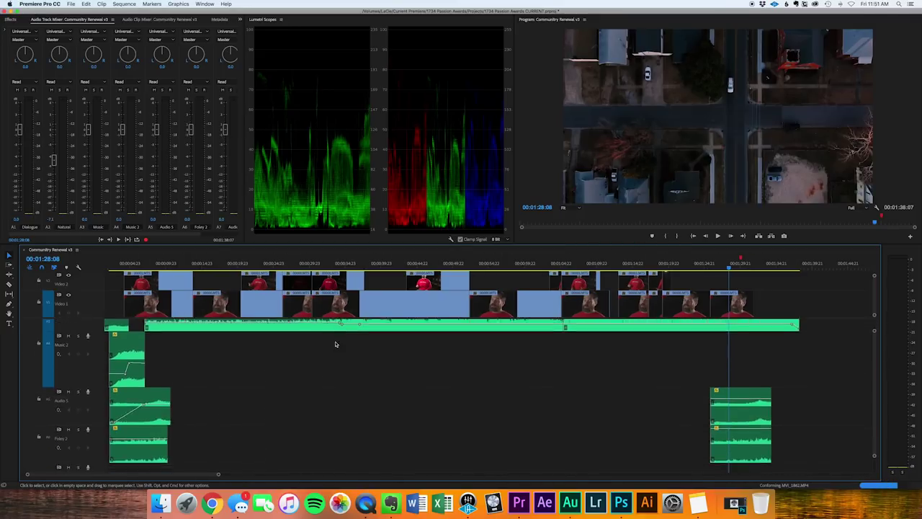
scroll(324, 356, up, 3)
scroll(331, 350, left, 1)
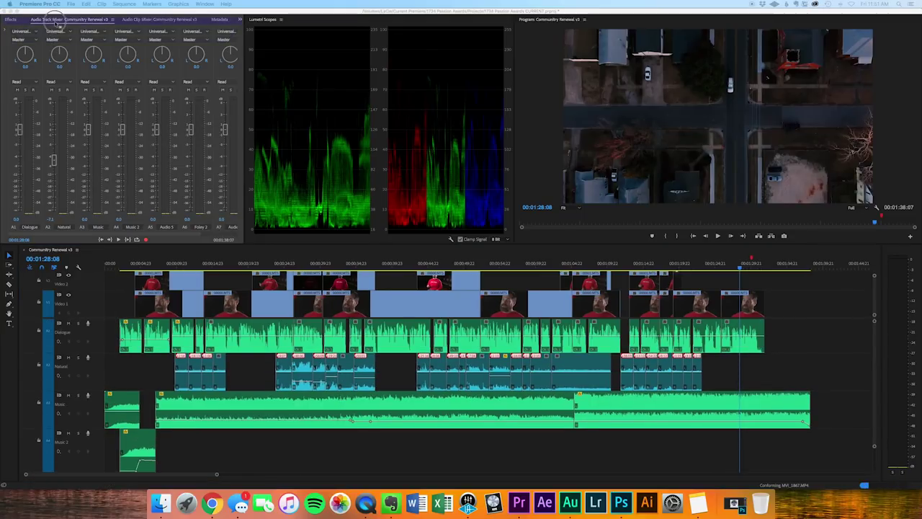
key(shift+1)
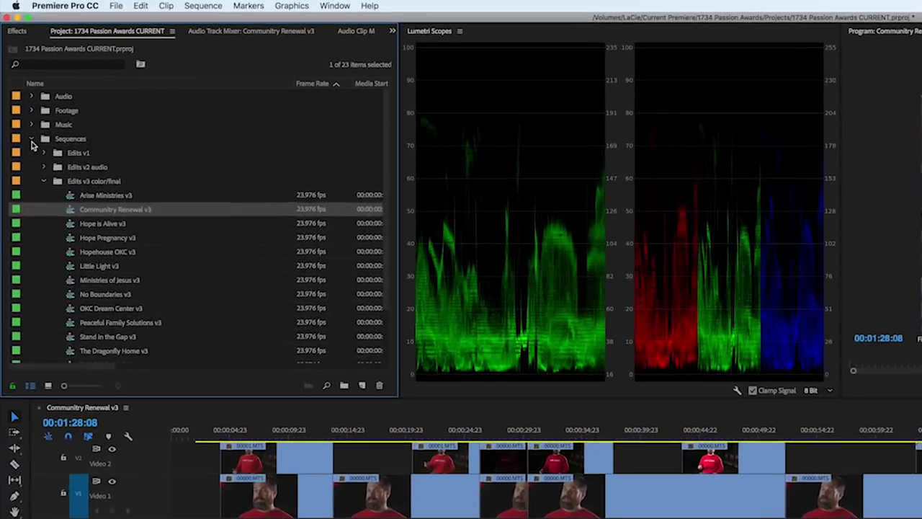
Find Community Renewal v3 under Sequences > Edits v3 color/final and bring up its context options
click(19, 85)
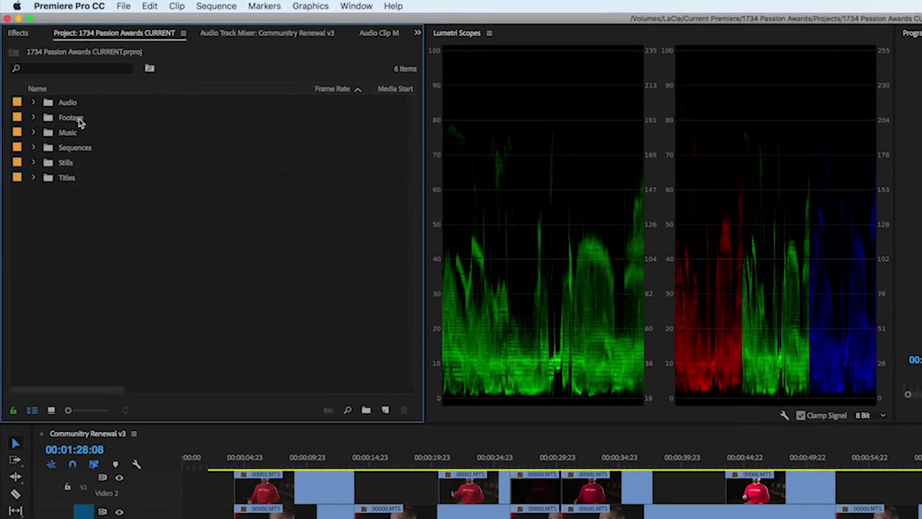
click(35, 149)
scroll(124, 180, down, 1)
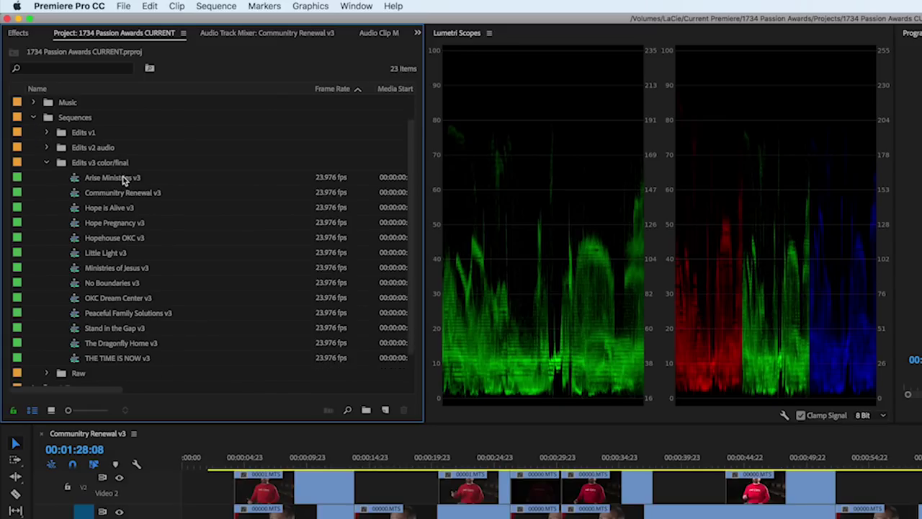
scroll(124, 180, down, 1)
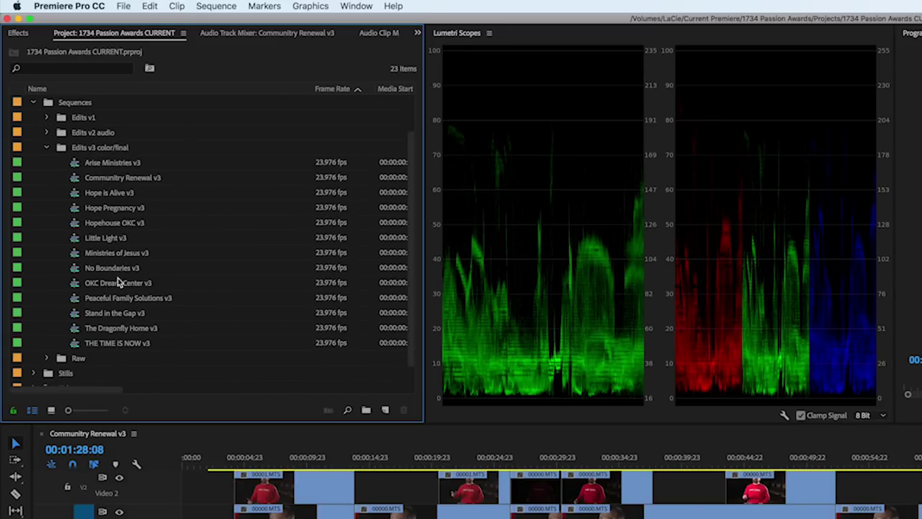
click(114, 182)
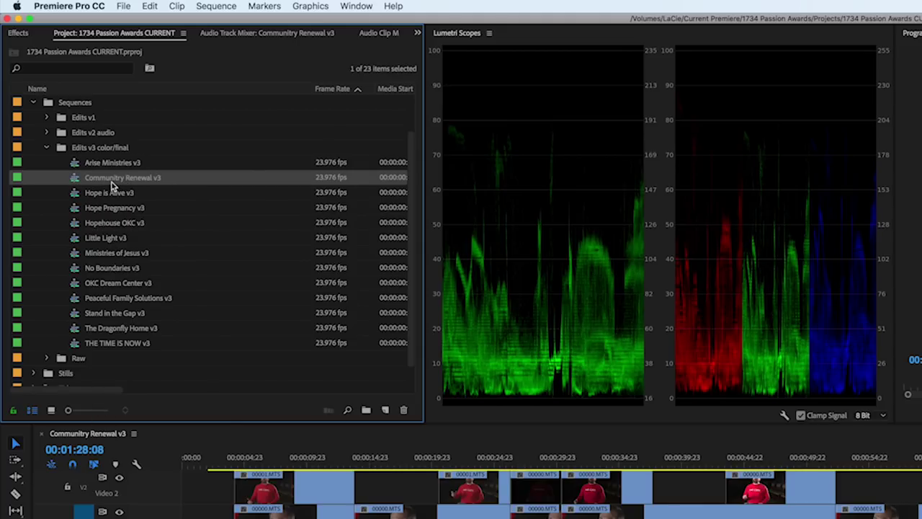
right_click(112, 186)
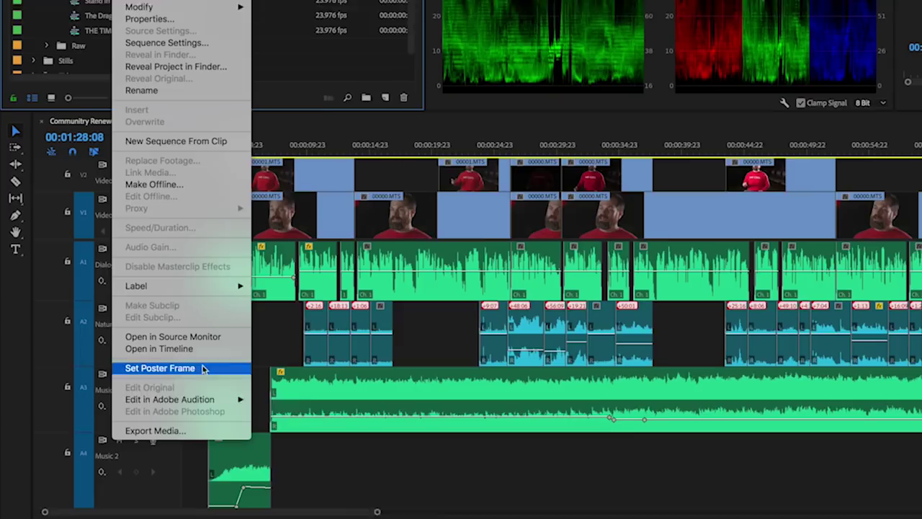
Start Edit in Adobe Audition for the sequence, keeping the session name and the Adobe Audition Interchange folder
mouse_move(205, 518)
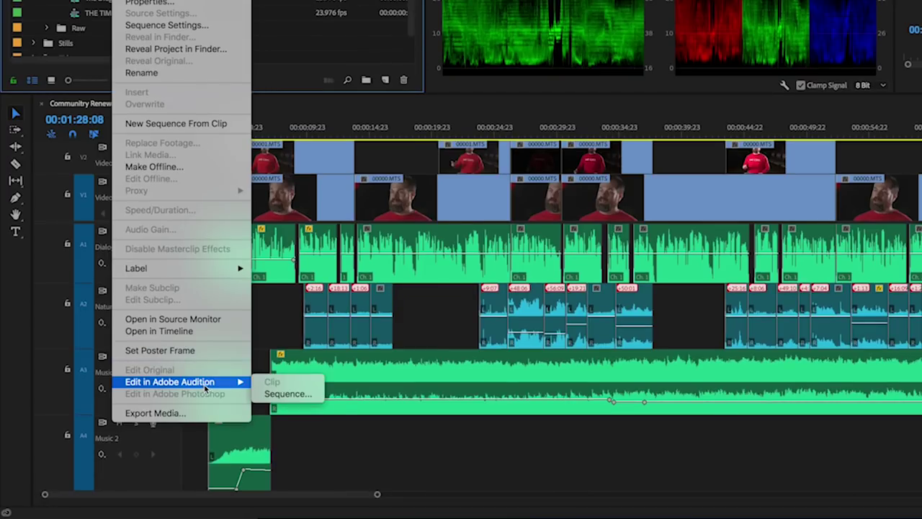
click(278, 393)
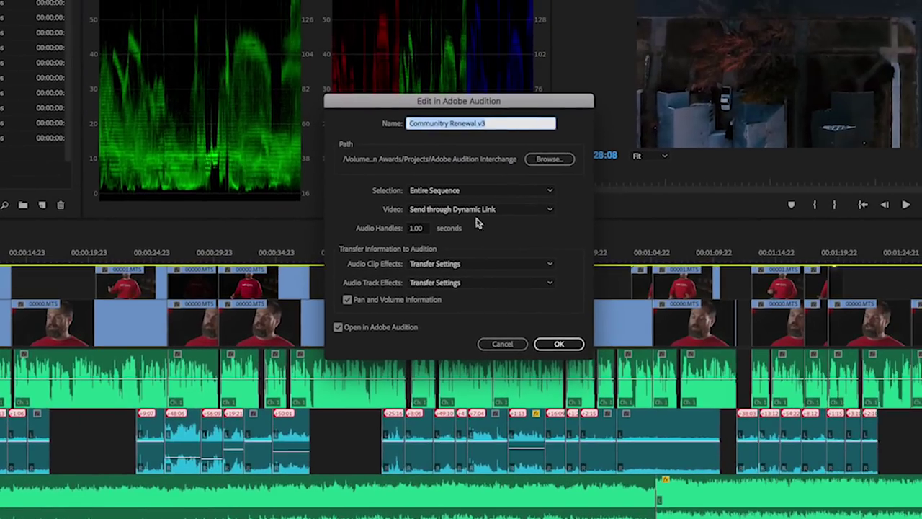
key(Tab)
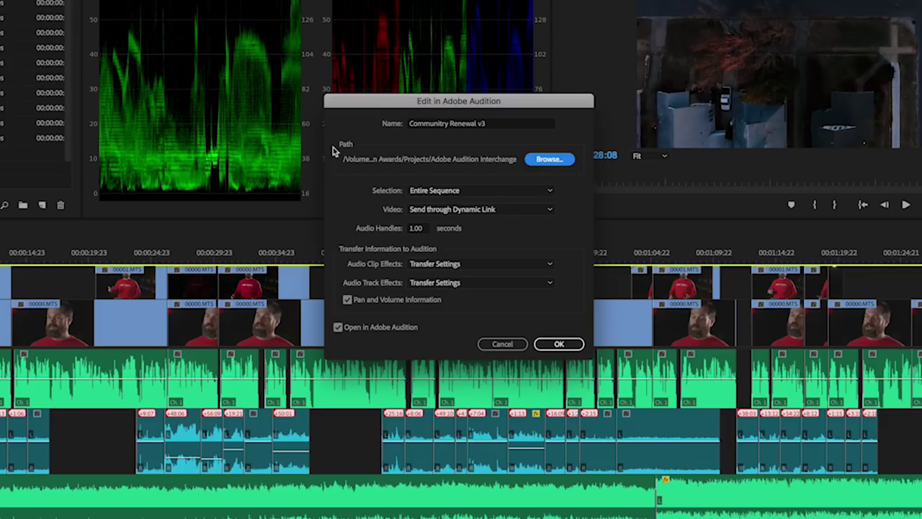
click(502, 124)
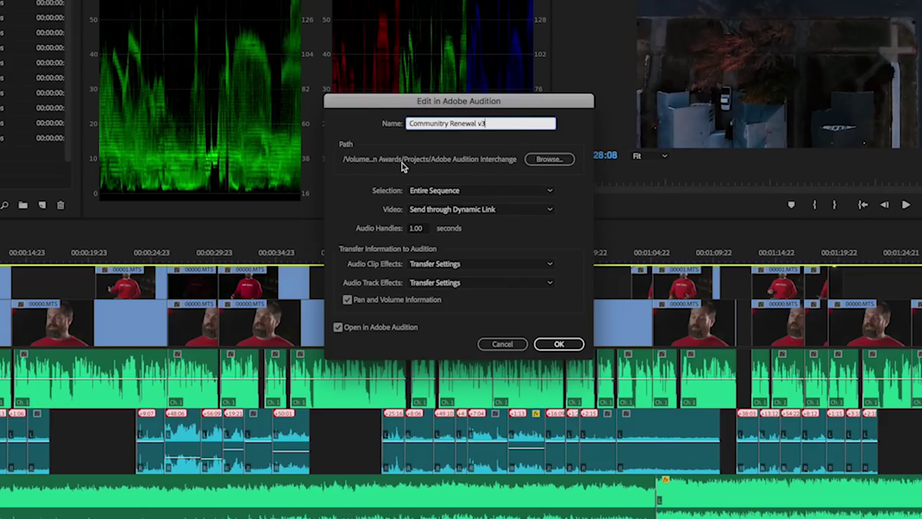
click(562, 160)
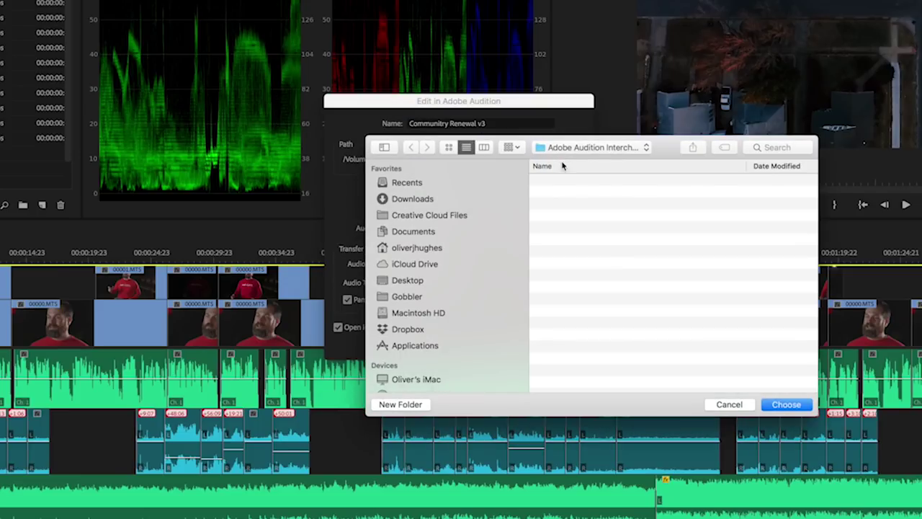
click(576, 148)
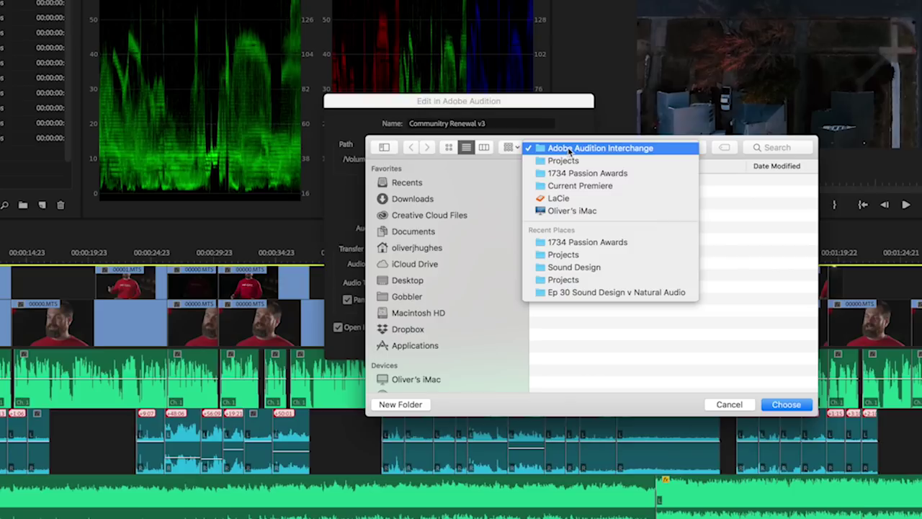
click(733, 407)
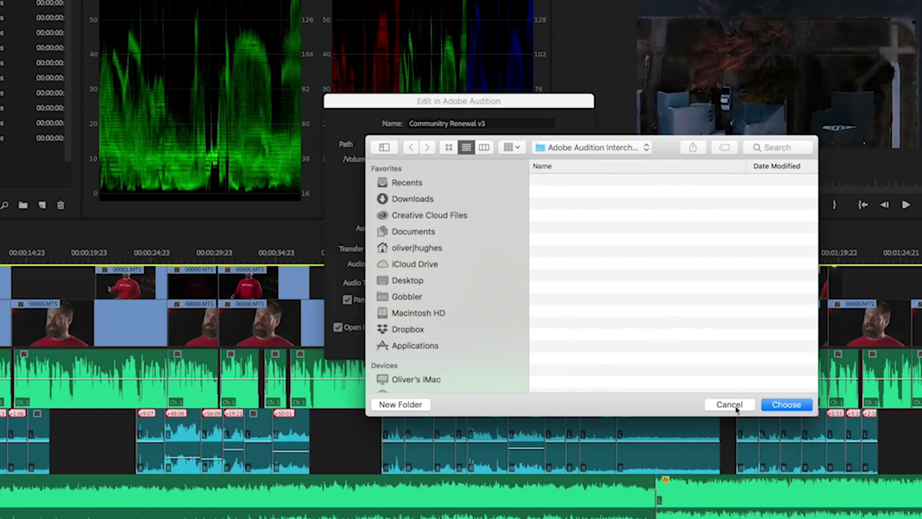
click(729, 405)
Send the entire sequence with Video set to None and clip and track effects as Transfer Settings
click(461, 190)
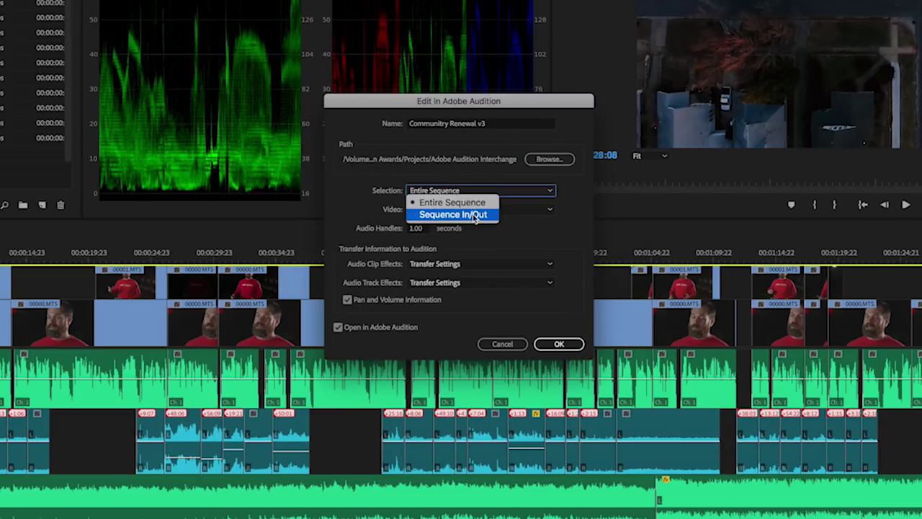
click(452, 202)
click(437, 210)
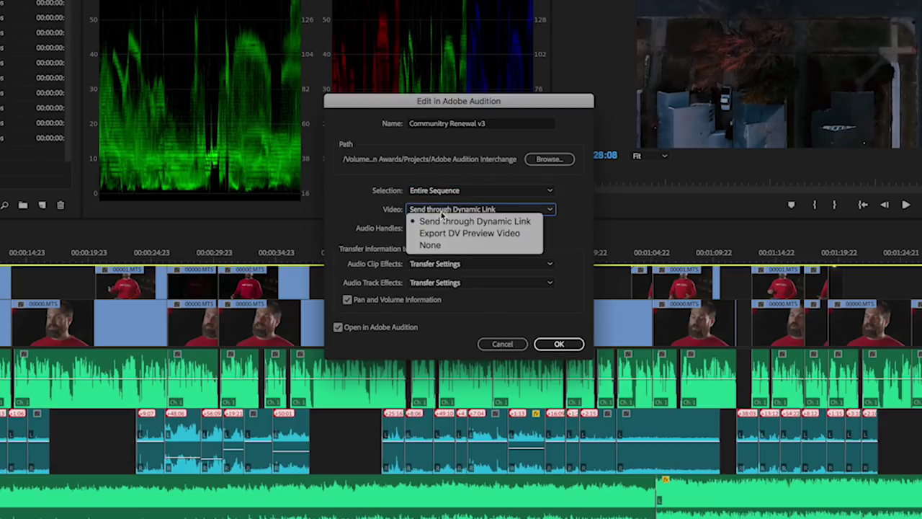
click(438, 245)
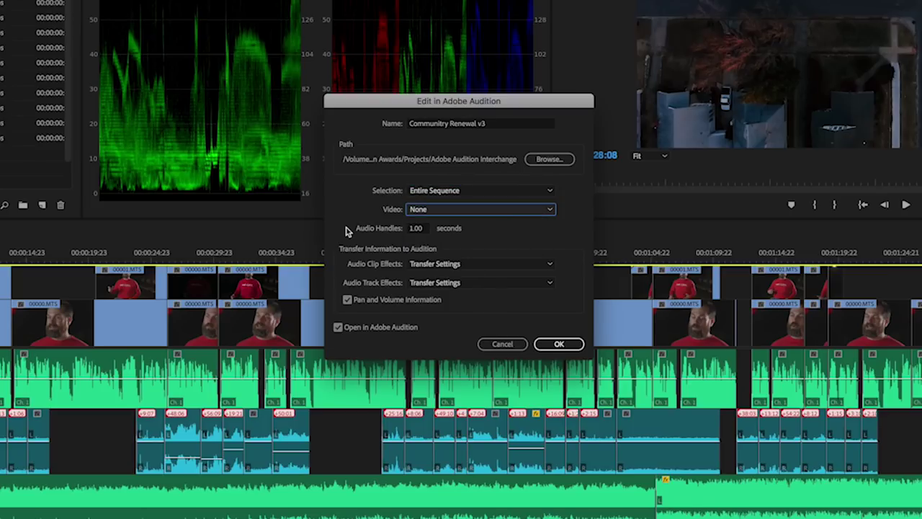
click(446, 265)
click(477, 280)
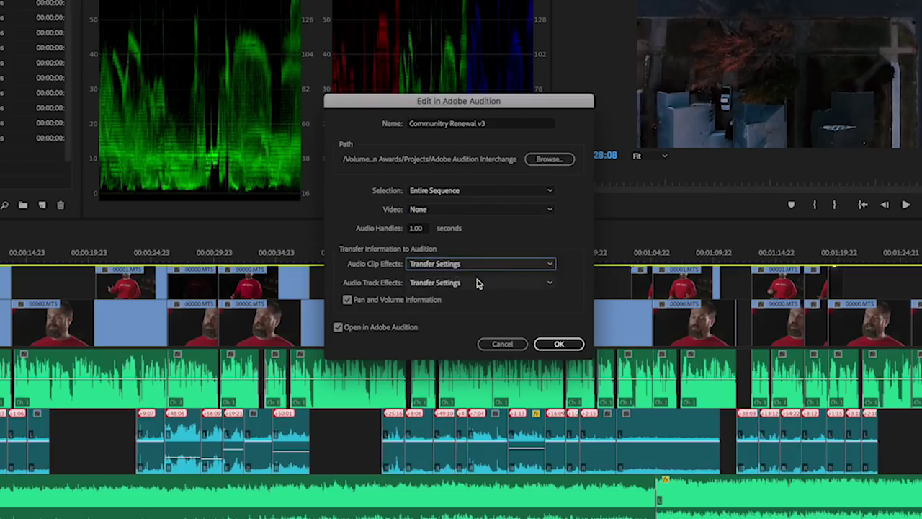
click(477, 283)
click(520, 238)
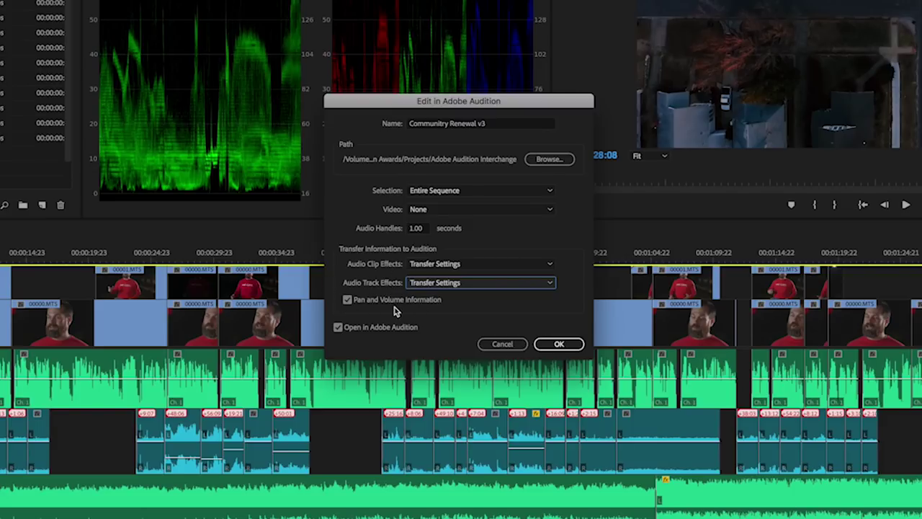
click(559, 345)
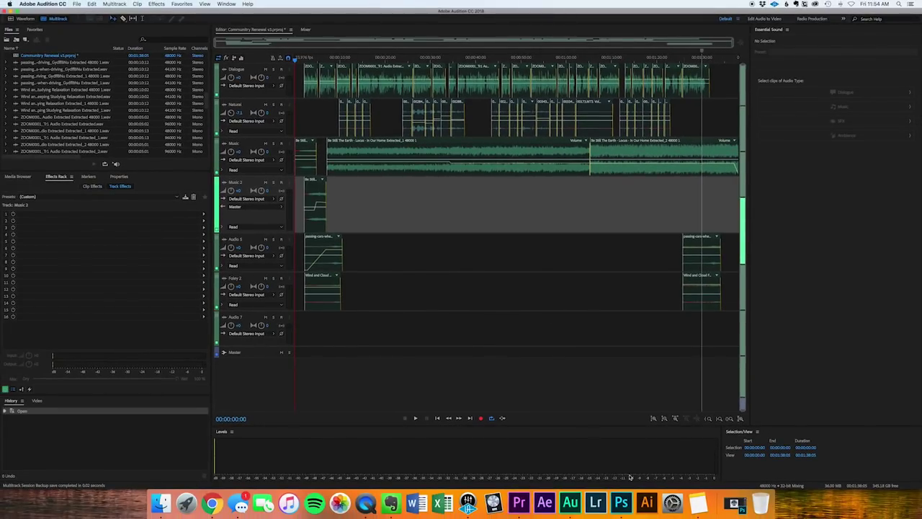
Back in the Audition session, rename the Audio 5 track to 'Foley 1' and play the mix
click(518, 503)
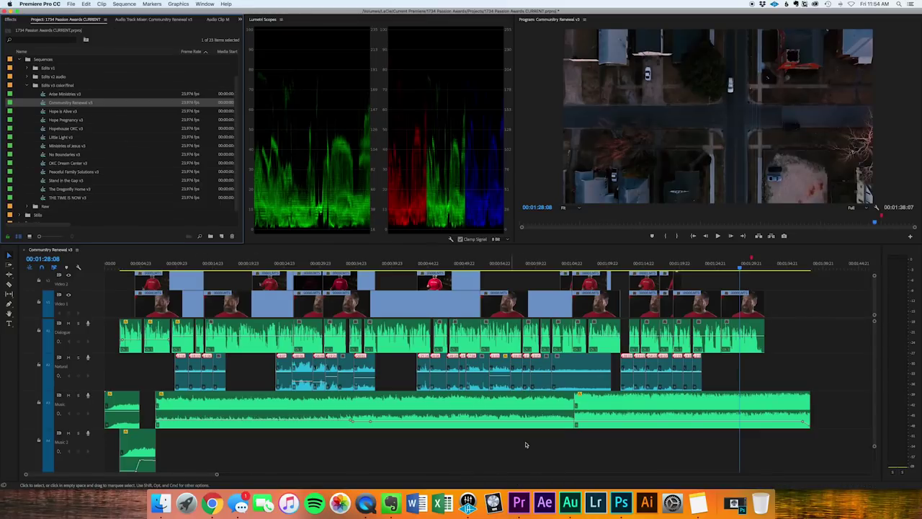
click(577, 508)
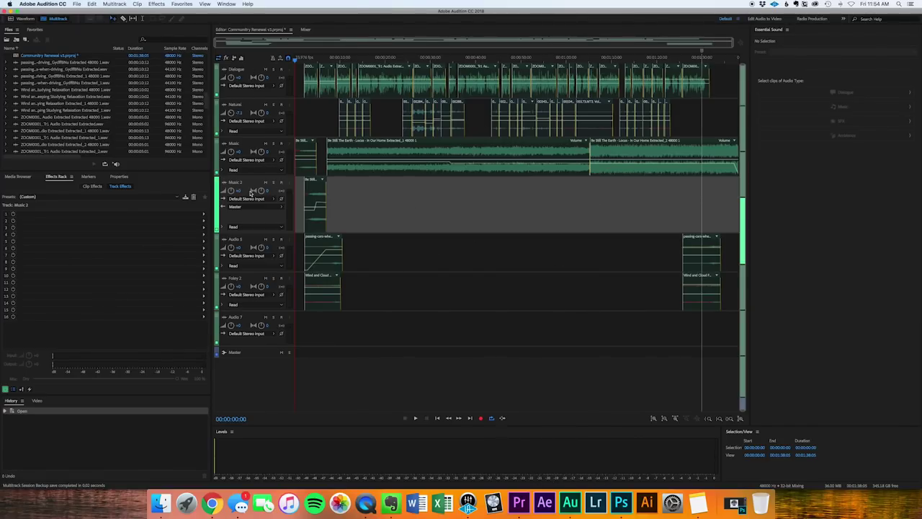
click(236, 239)
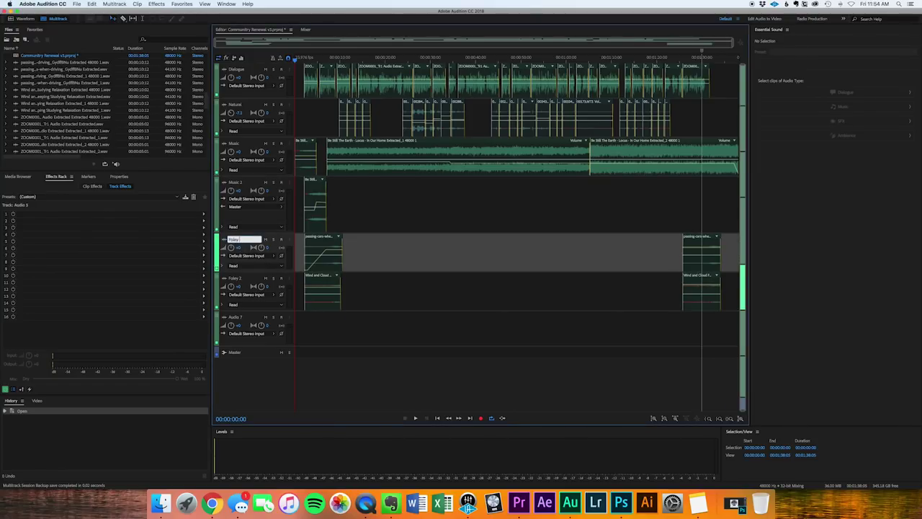
text(Foley 1)
key(Return)
scroll(255, 239, down, 5)
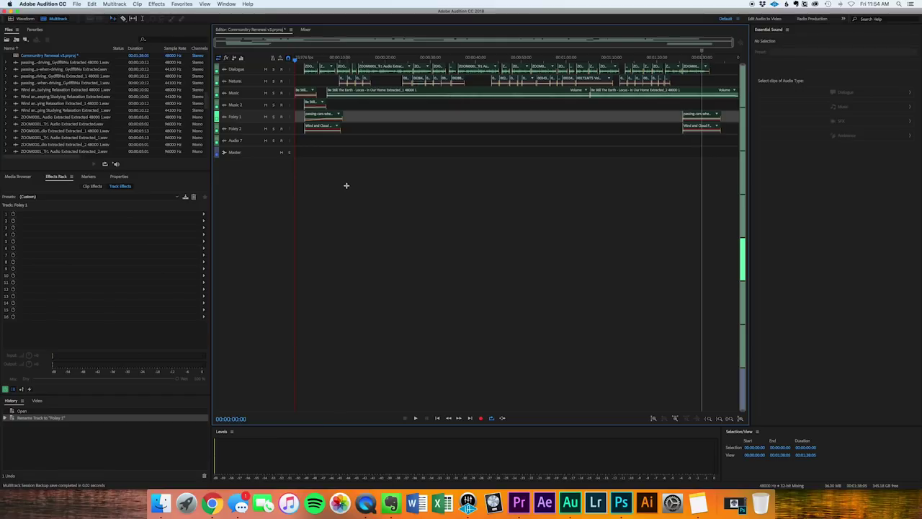
scroll(345, 186, up, 5)
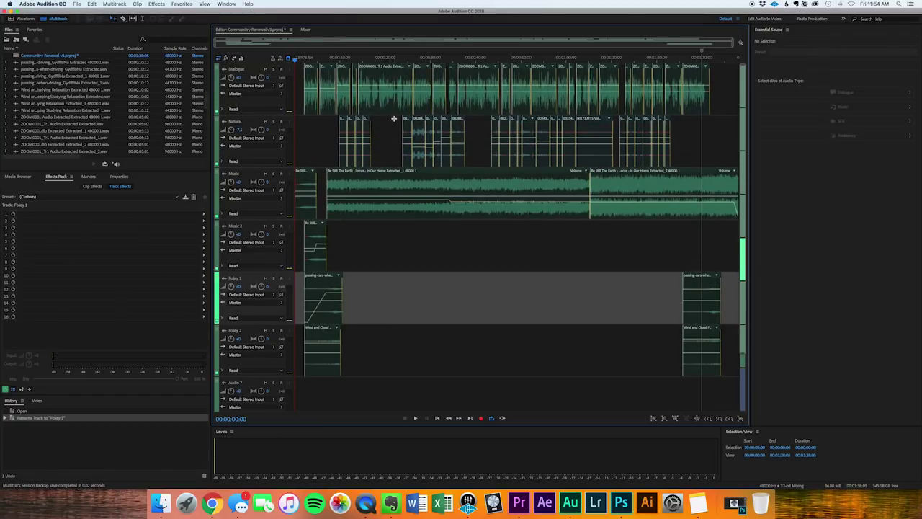
key(space)
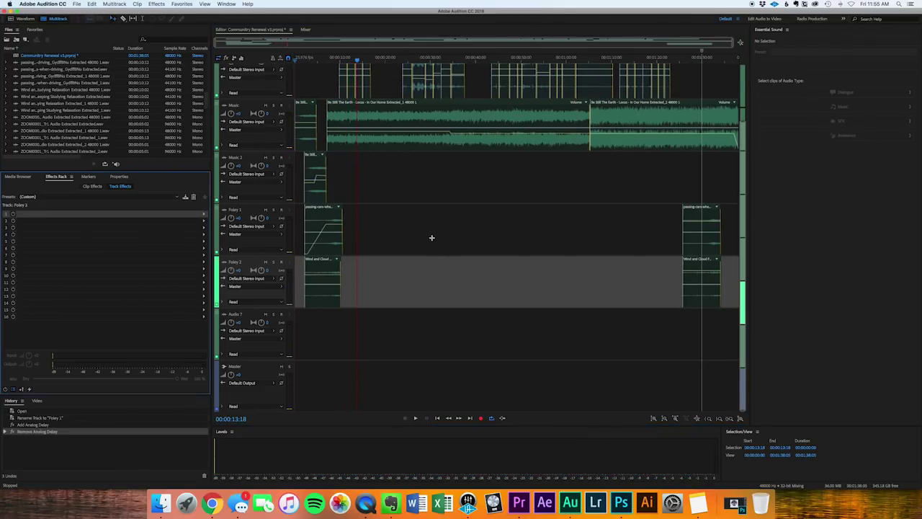
scroll(432, 237, up, 2)
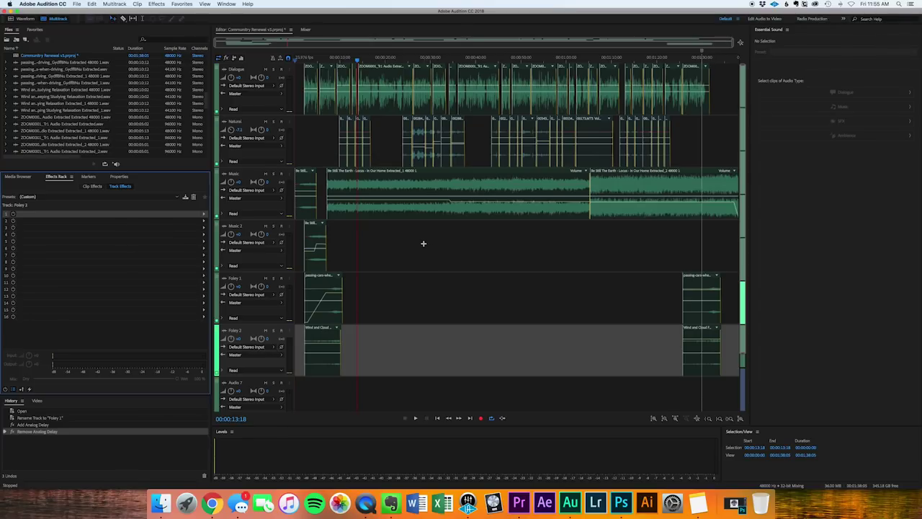
scroll(407, 247, down, 3)
scroll(404, 249, up, 3)
click(260, 104)
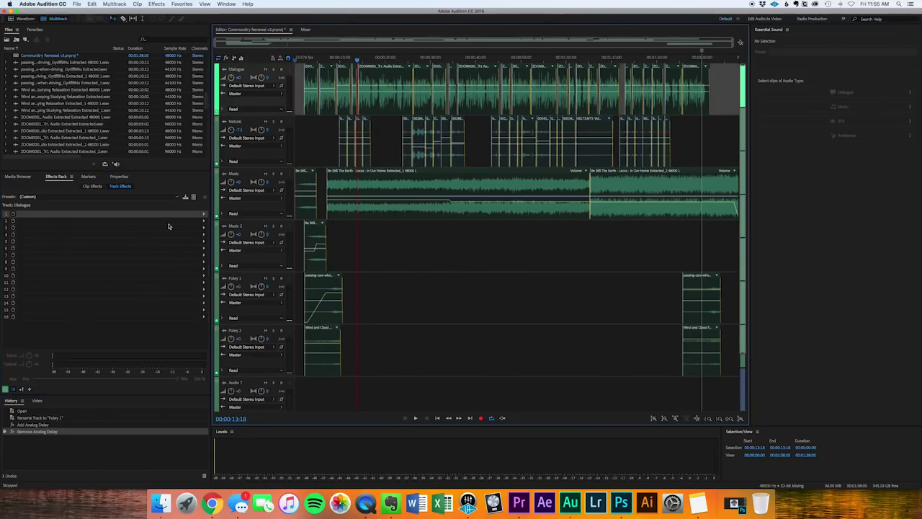
click(256, 129)
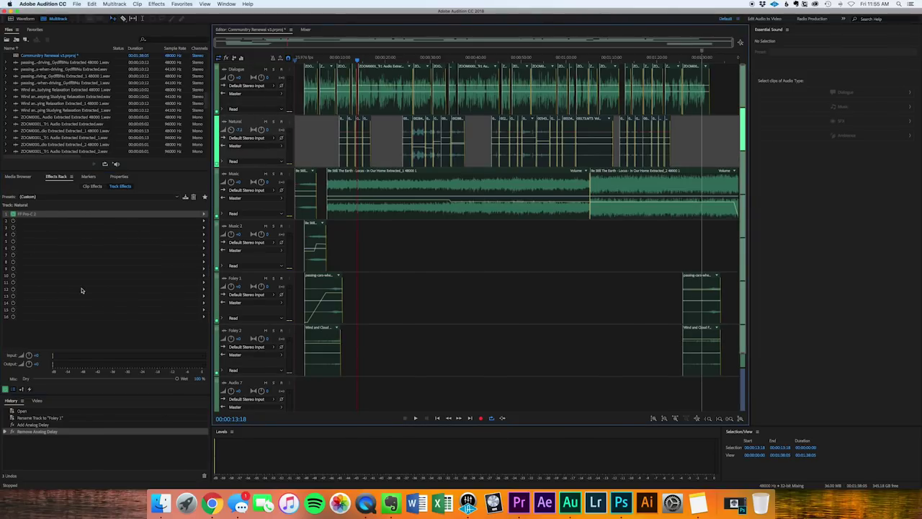
click(247, 175)
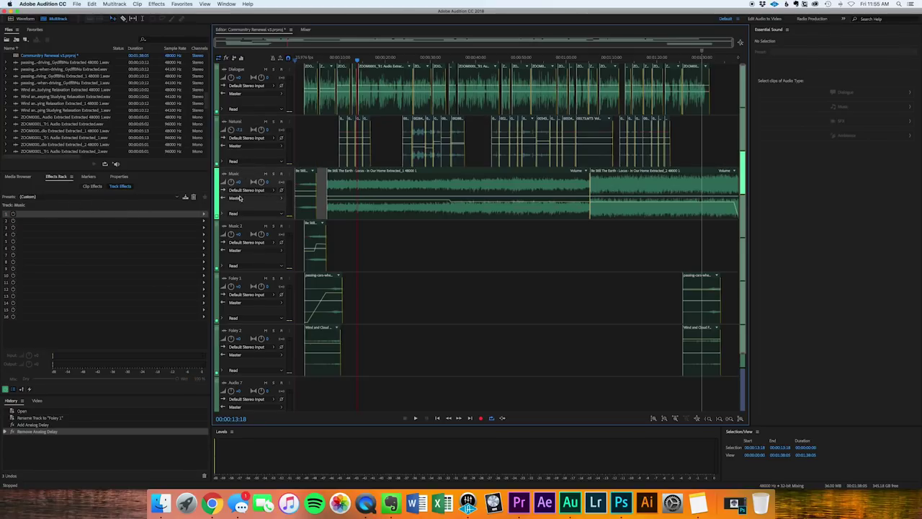
click(255, 123)
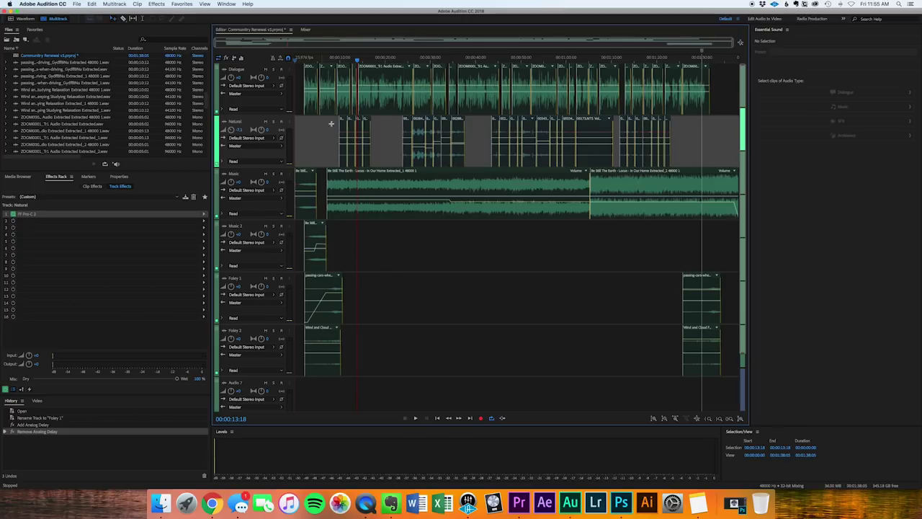
click(252, 179)
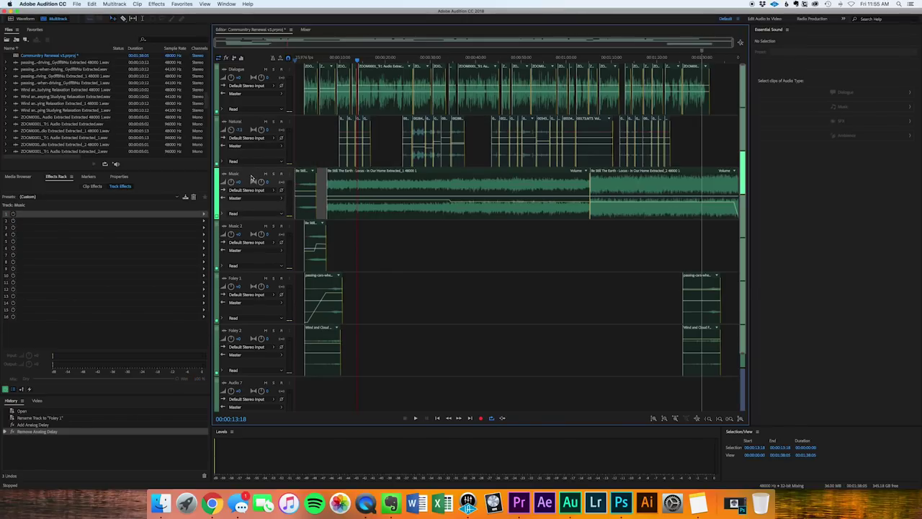
click(253, 227)
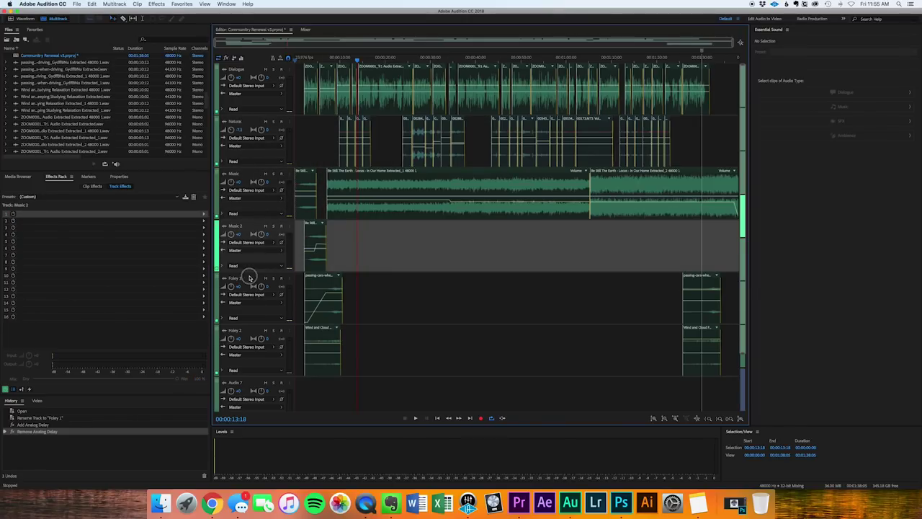
click(249, 278)
click(254, 332)
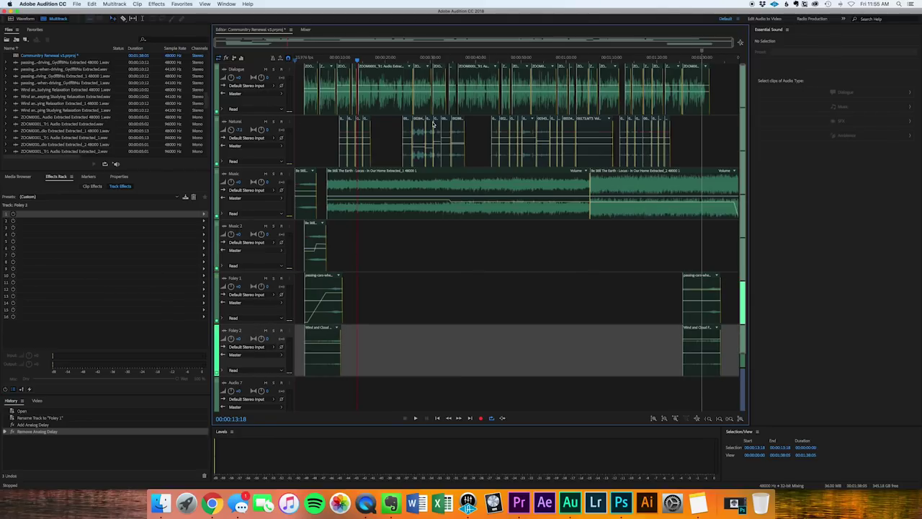
Select the Master track and return the playhead to the start of the session
scroll(409, 209, down, 3)
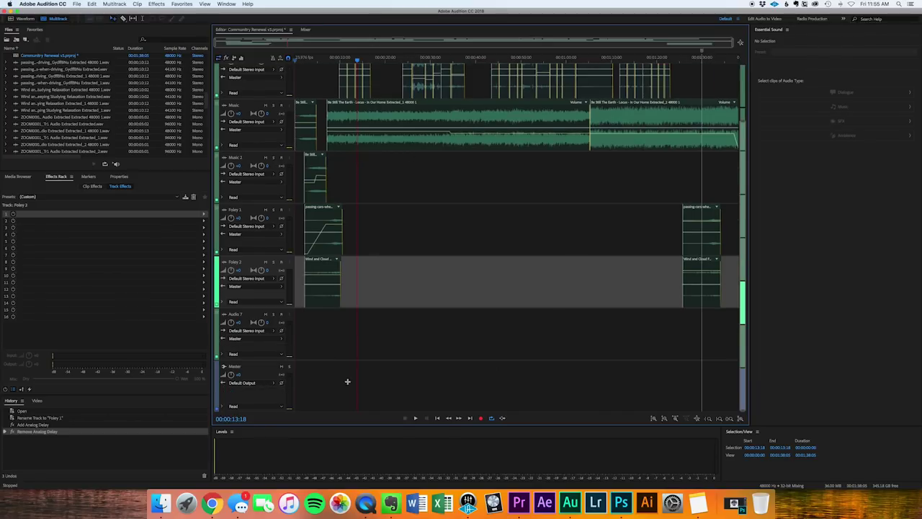
click(256, 373)
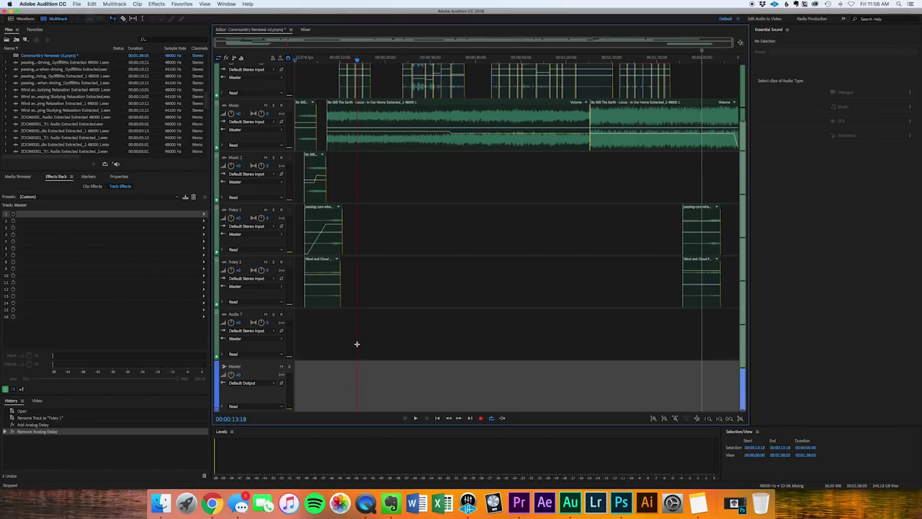
key(Home)
Add a Single-band Compressor to the Master track with a 4:1 ratio and start playback
click(203, 216)
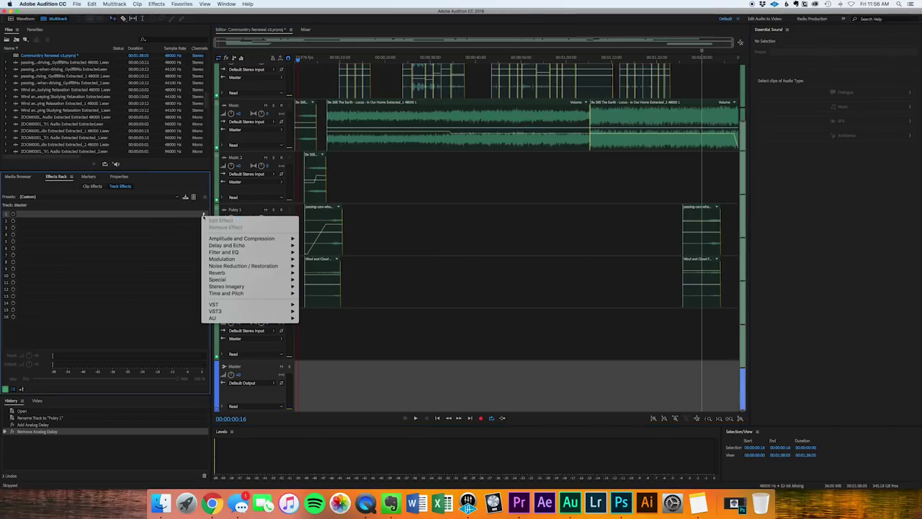
mouse_move(245, 239)
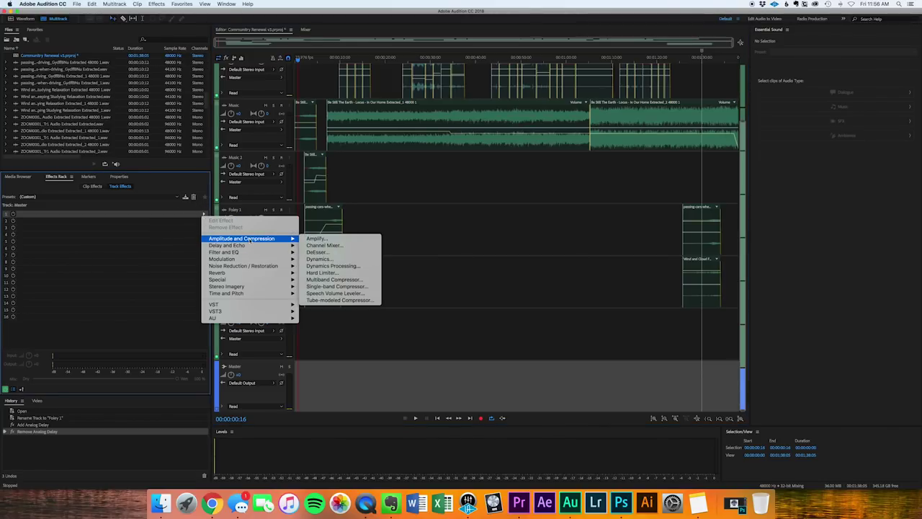
click(366, 289)
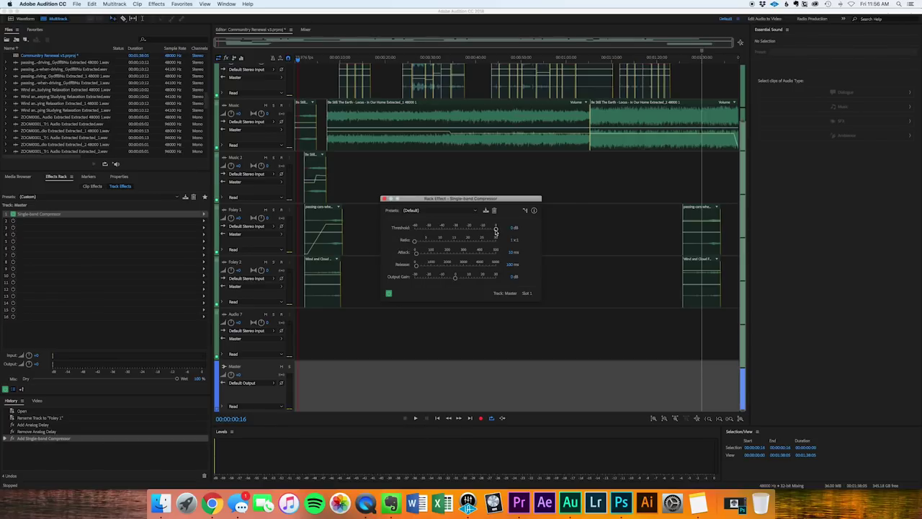
click(514, 242)
text(4)
key(Return)
key(space)
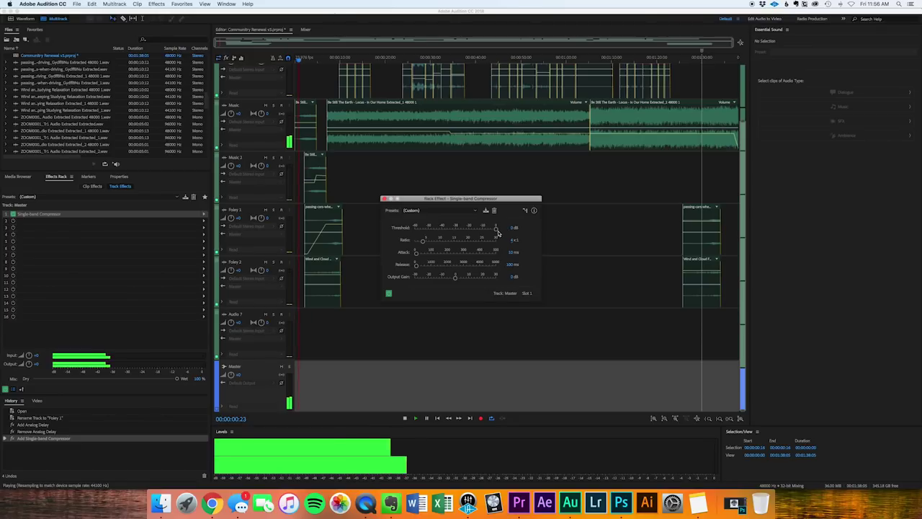
Bring the compressor threshold to about -6 dB, comparing it bypassed and active, then stop playback
drag(495, 230, 487, 231)
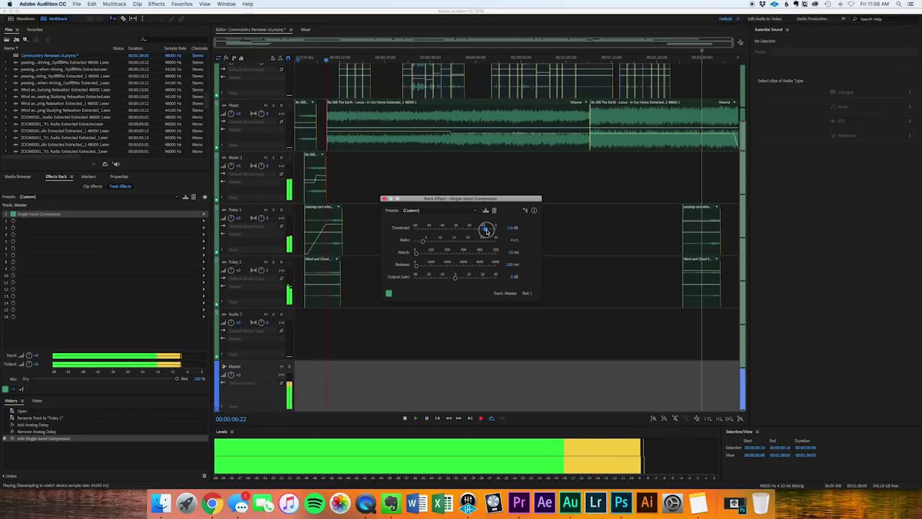
click(389, 294)
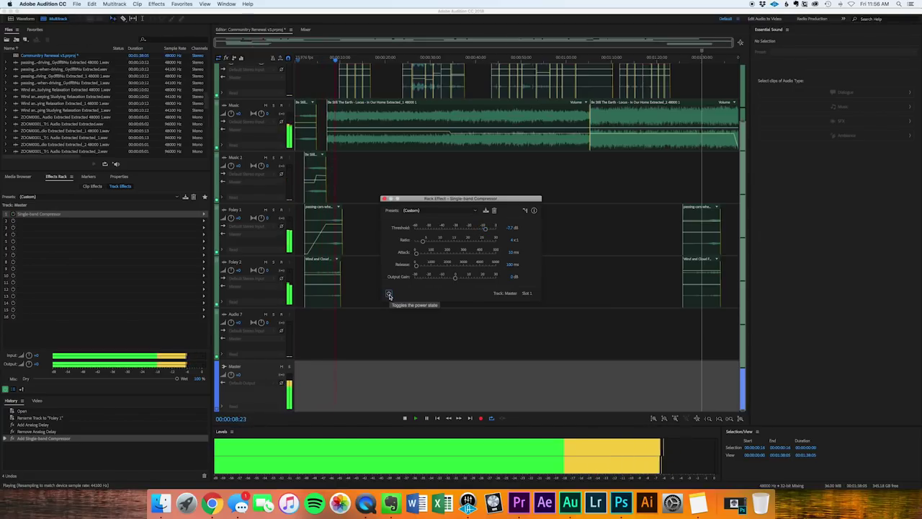
click(389, 294)
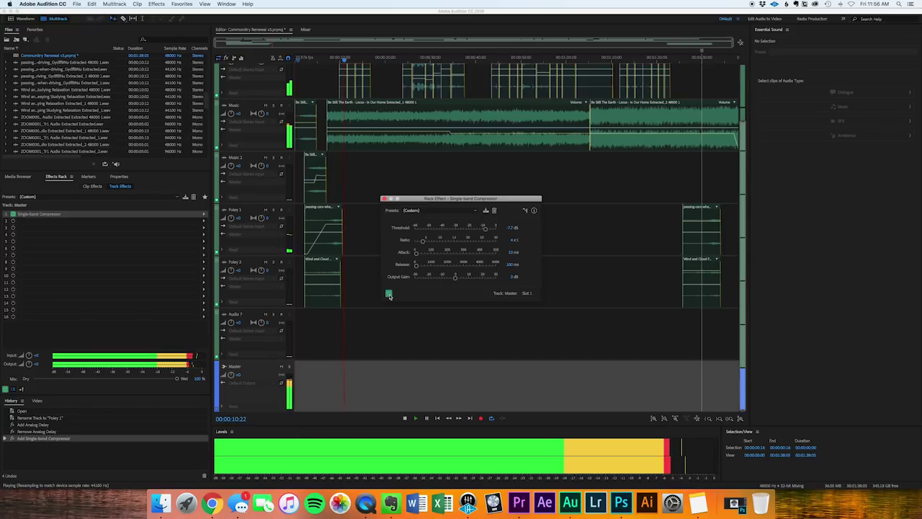
click(389, 295)
drag(486, 229, 488, 229)
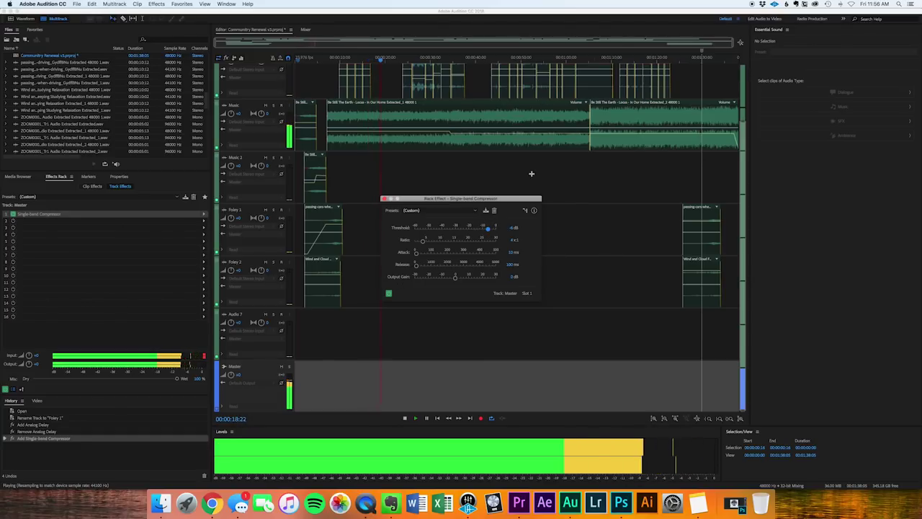
click(634, 60)
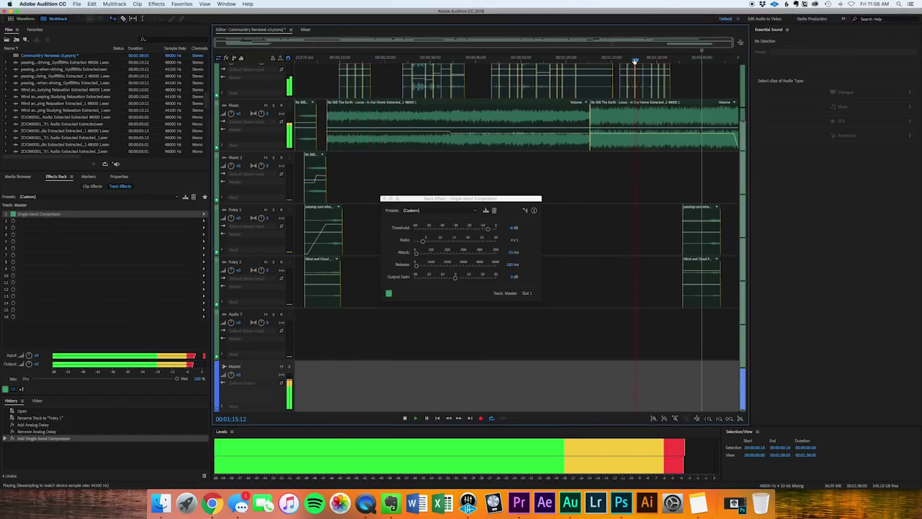
click(389, 294)
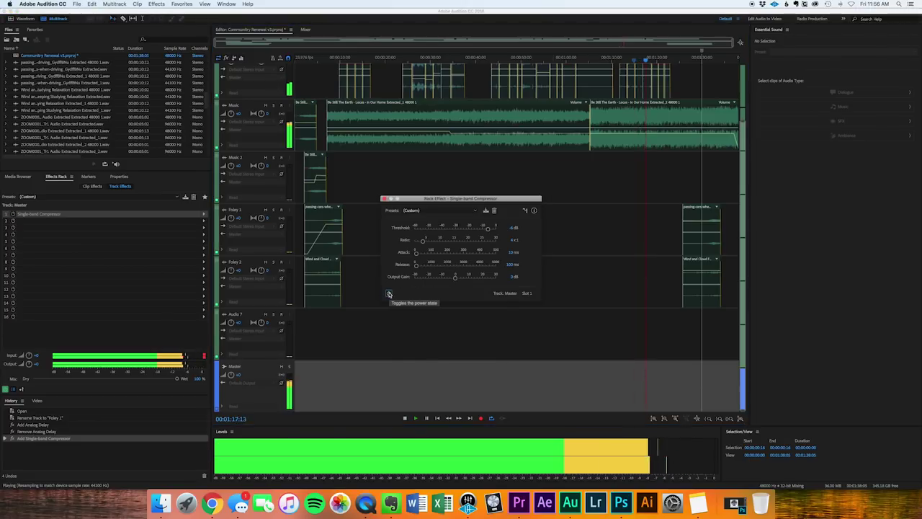
click(389, 293)
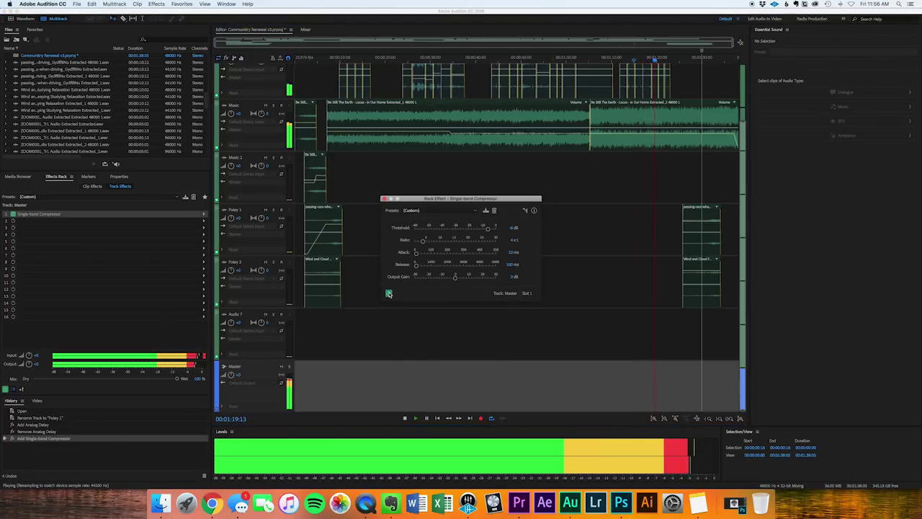
click(388, 293)
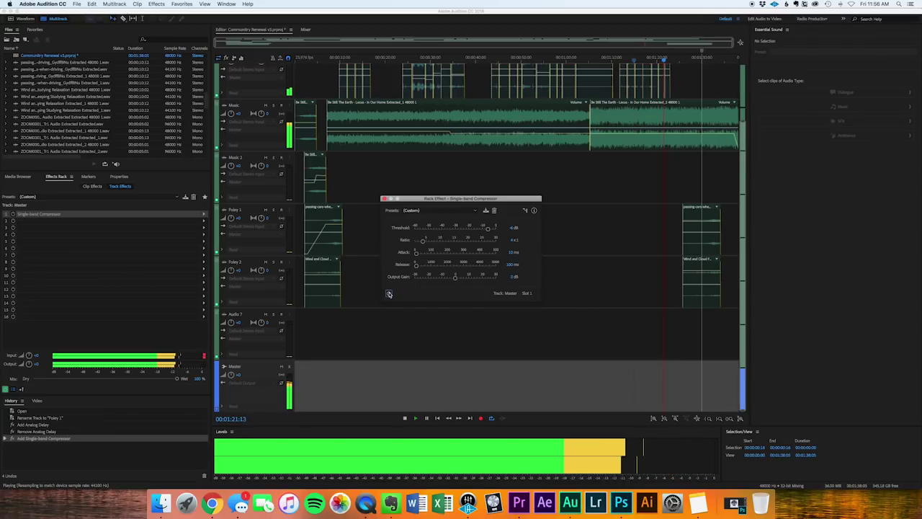
click(389, 293)
key(space)
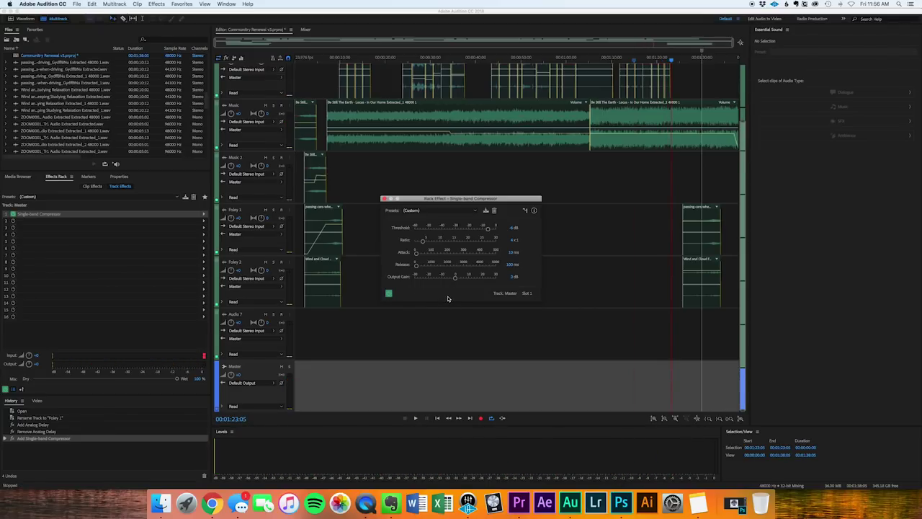
click(184, 224)
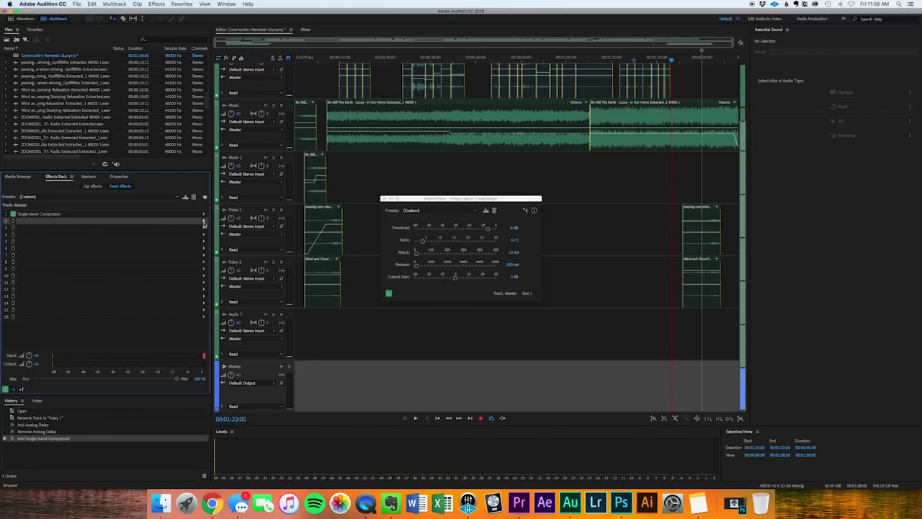
click(203, 224)
Add a second Single-band Compressor in slot 2 with a 4:1 ratio and -3 dB threshold
mouse_move(224, 325)
mouse_move(326, 333)
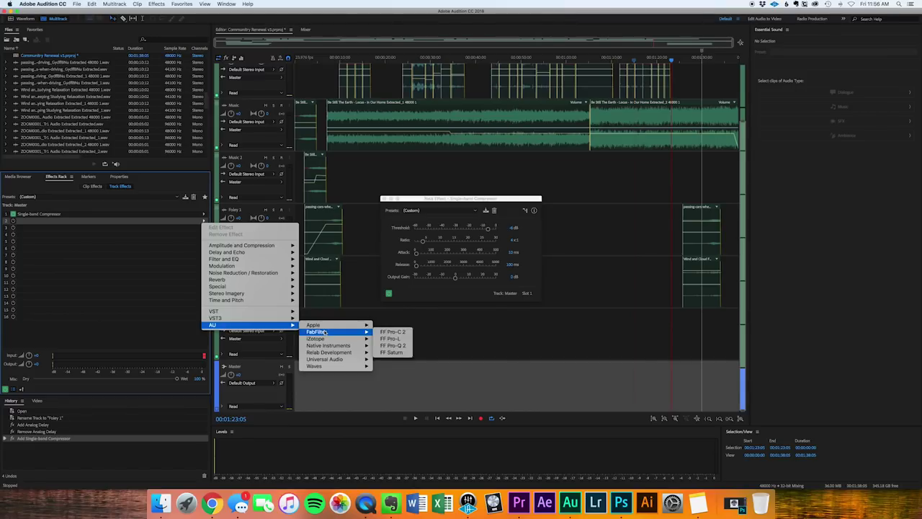
mouse_move(241, 245)
click(367, 292)
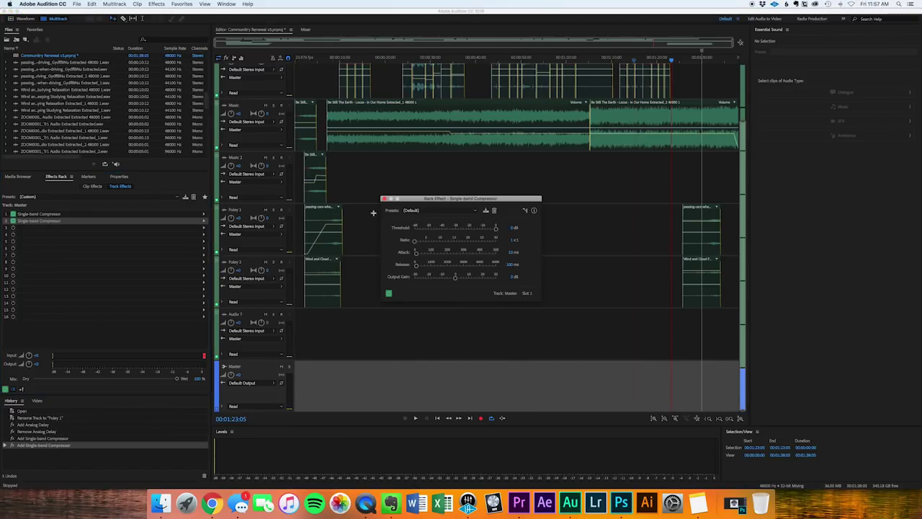
click(507, 240)
text(4)
key(Return)
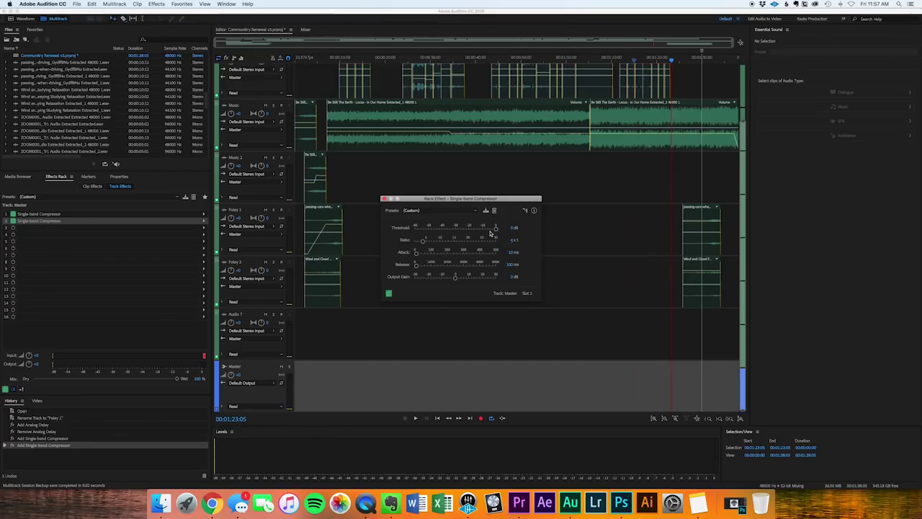
drag(494, 230, 493, 232)
Play the mix and compare the second compressor bypassed and active
key(space)
click(388, 294)
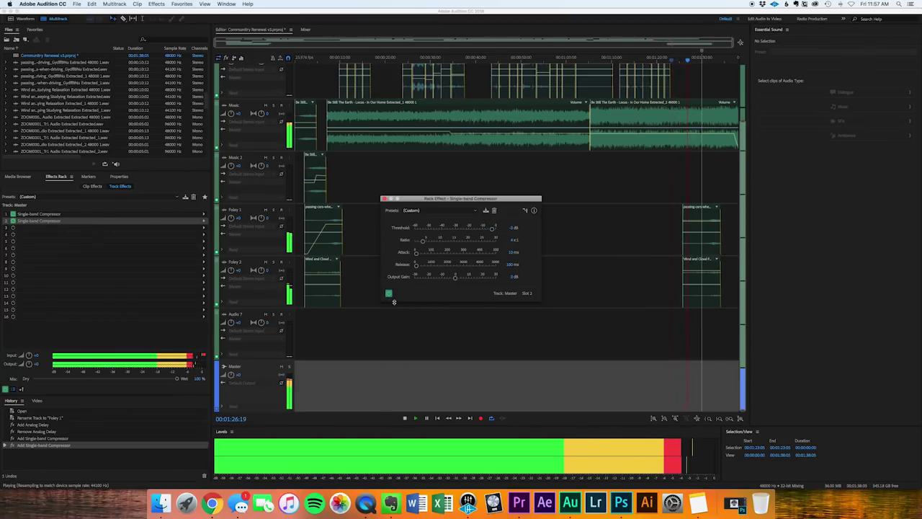
click(310, 61)
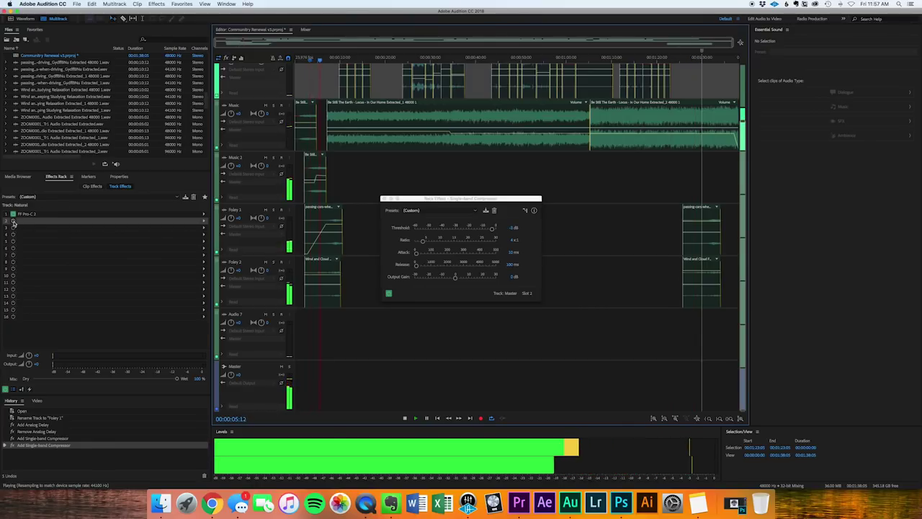
click(408, 278)
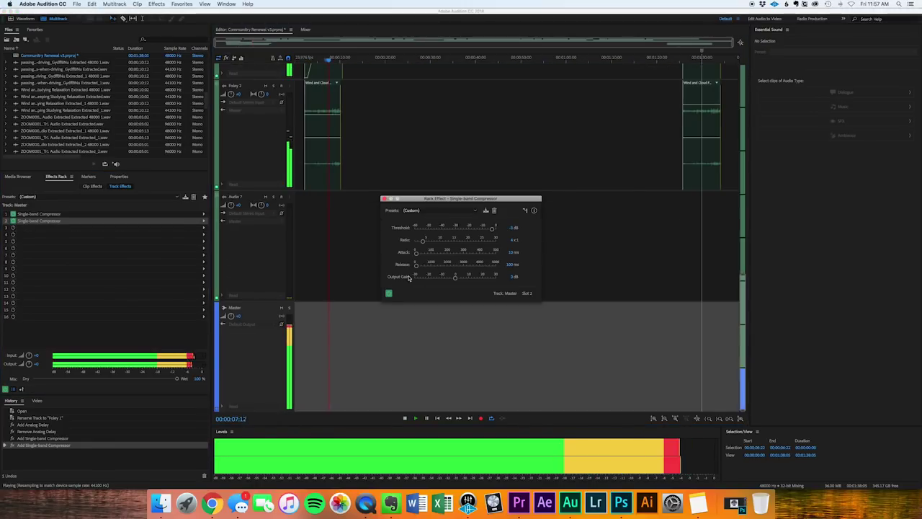
click(388, 293)
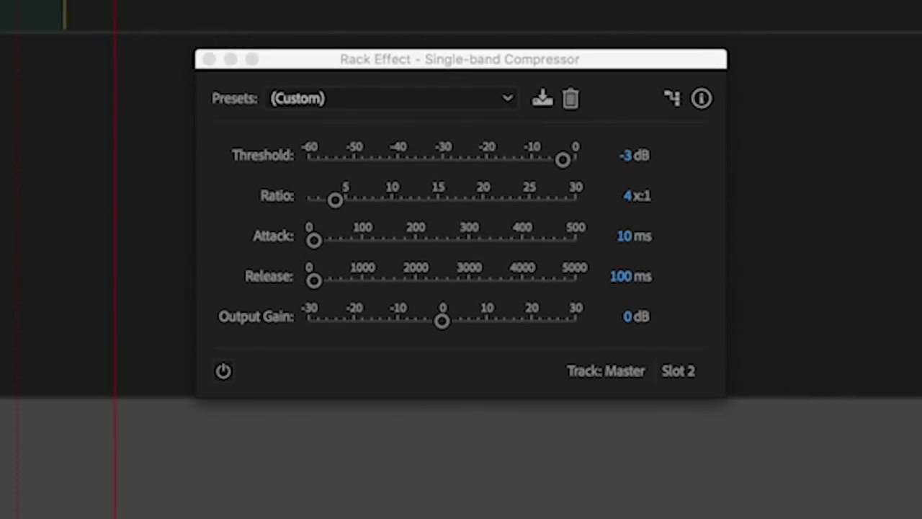
click(224, 370)
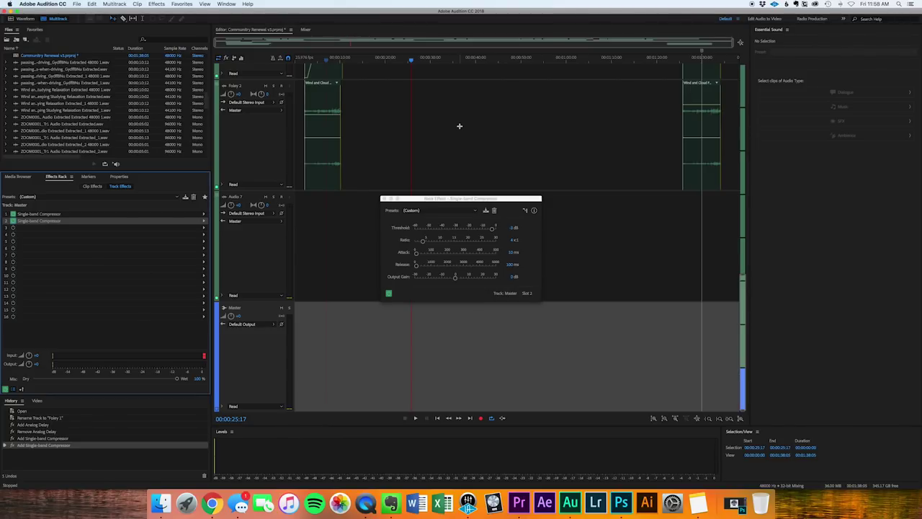
Put a Parametric Equalizer in Master slot 3 with low cut, -2.4 dB at 195 Hz and +2.6 dB high shelf
click(60, 229)
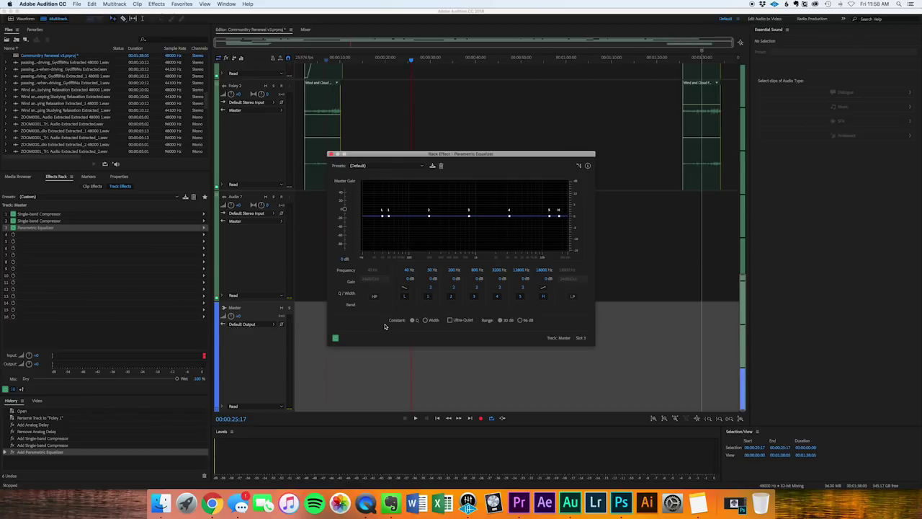
key(space)
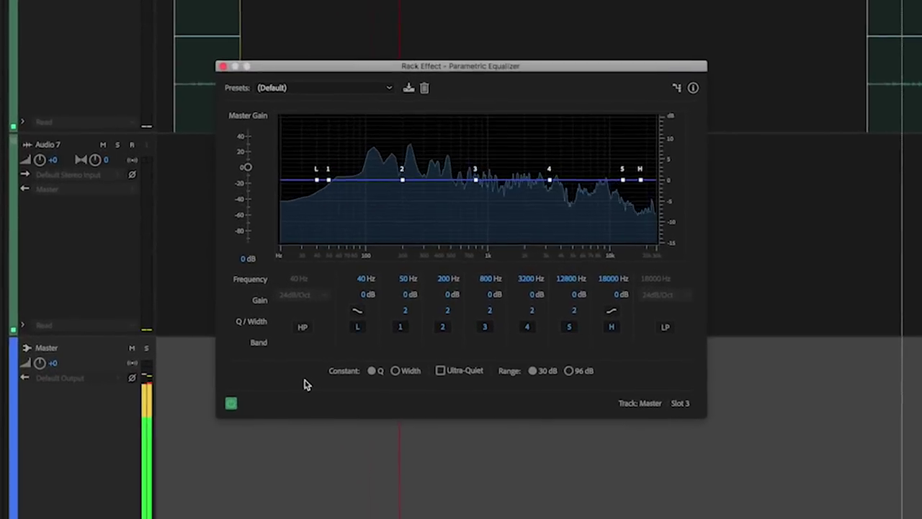
mouse_move(402, 179)
mouse_down()
mouse_move(389, 165)
mouse_move(399, 177)
mouse_move(398, 163)
mouse_up()
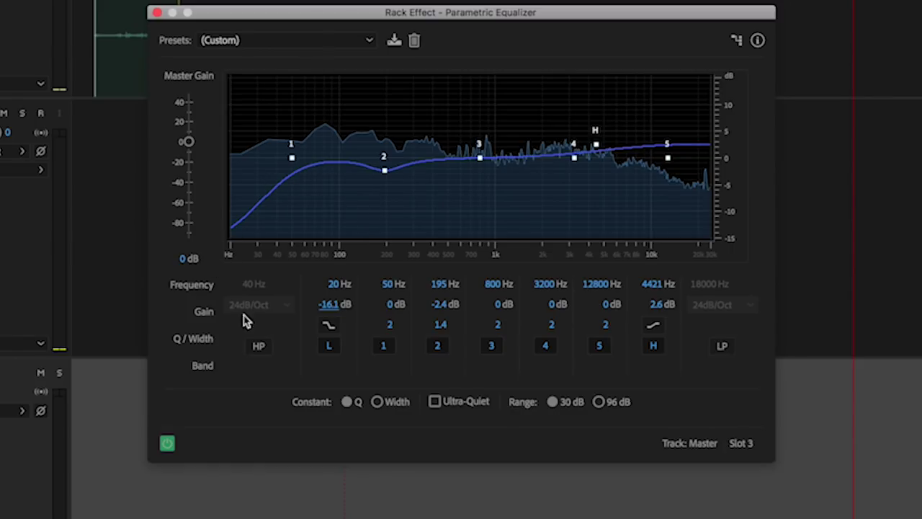
click(167, 443)
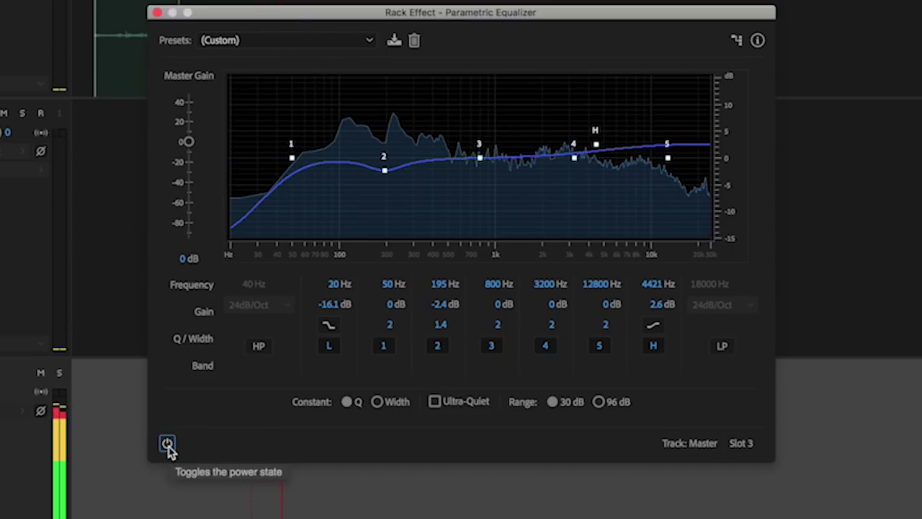
click(167, 444)
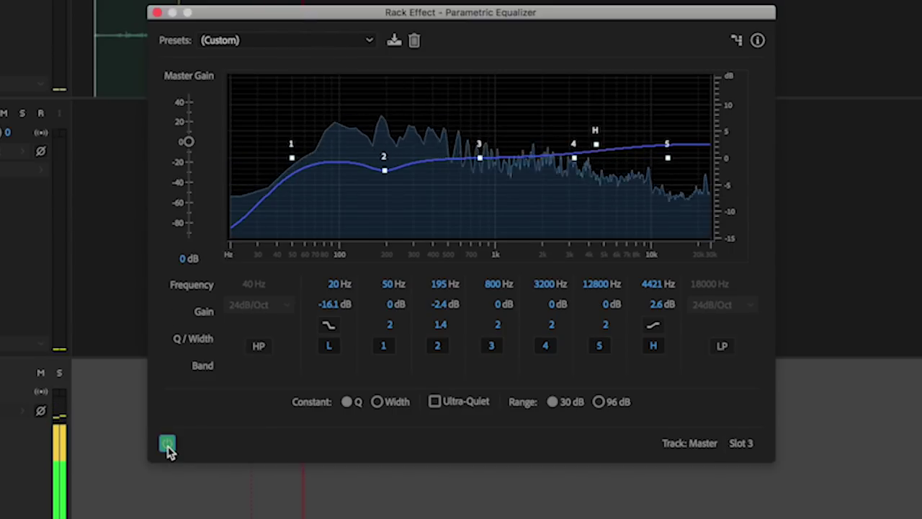
click(167, 446)
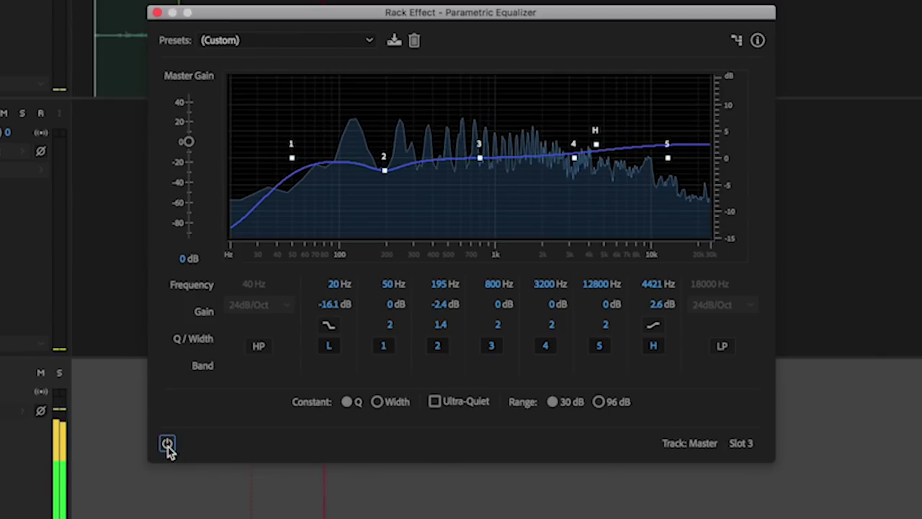
click(167, 444)
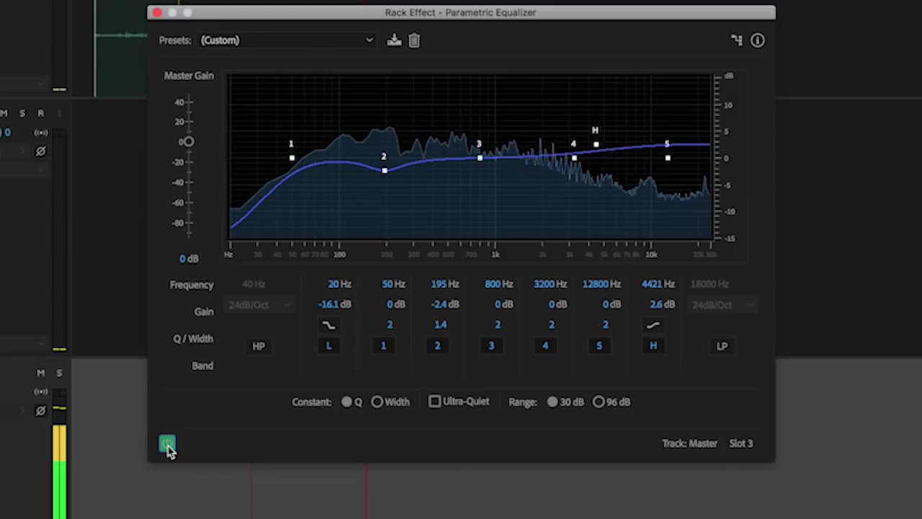
click(156, 12)
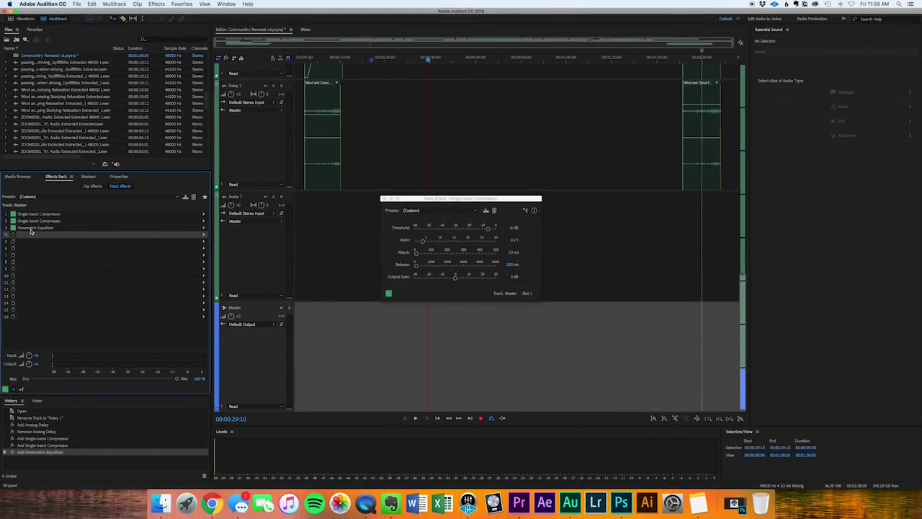
click(374, 192)
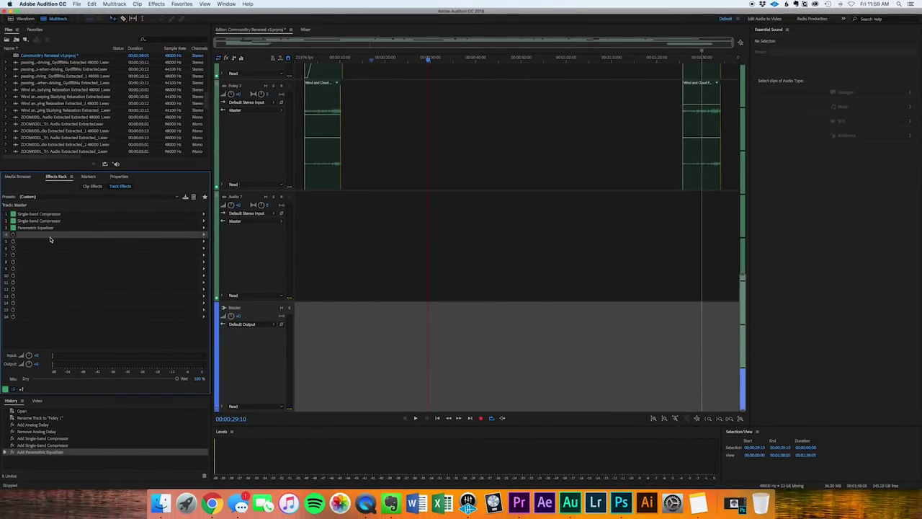
Add a Hard Limiter to Master slot 4 and briefly preview it
click(204, 236)
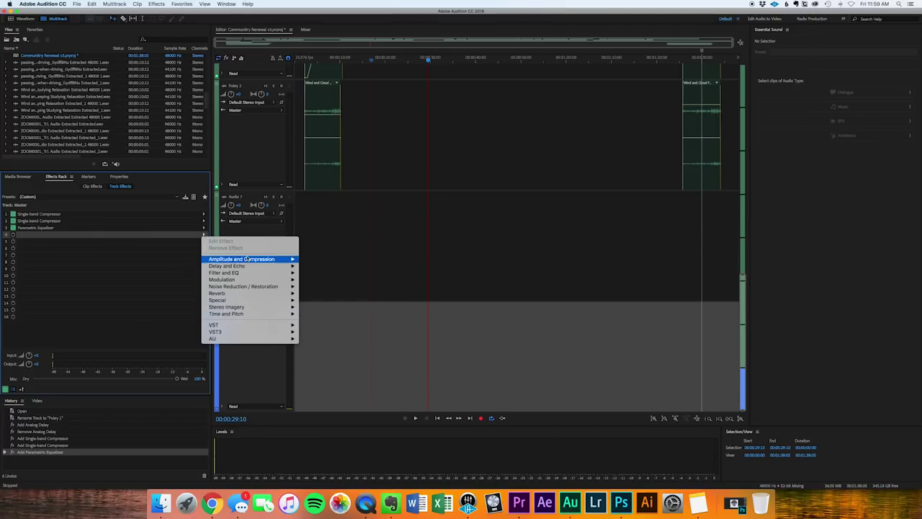
mouse_move(249, 259)
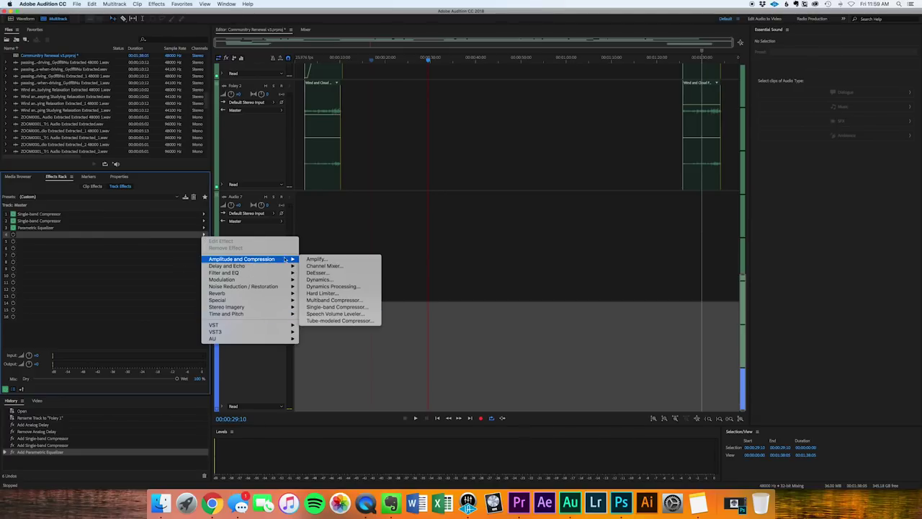
click(322, 293)
key(space)
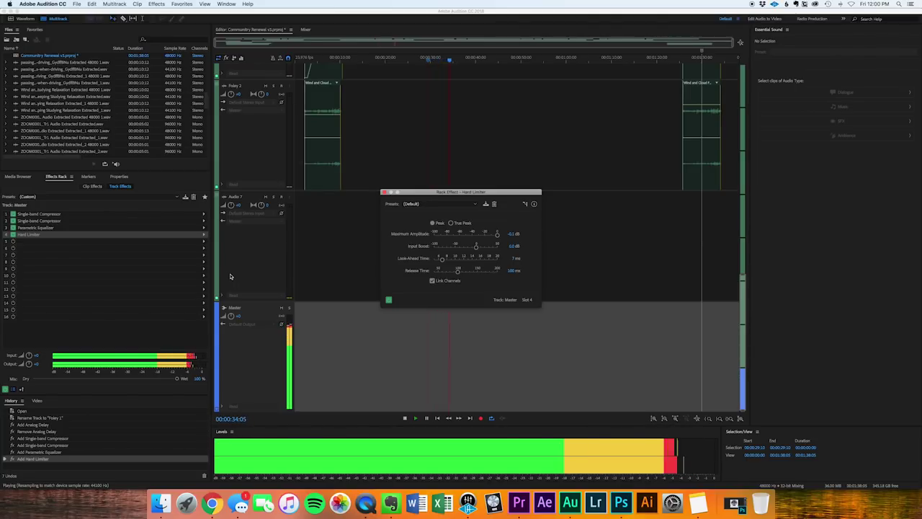
key(space)
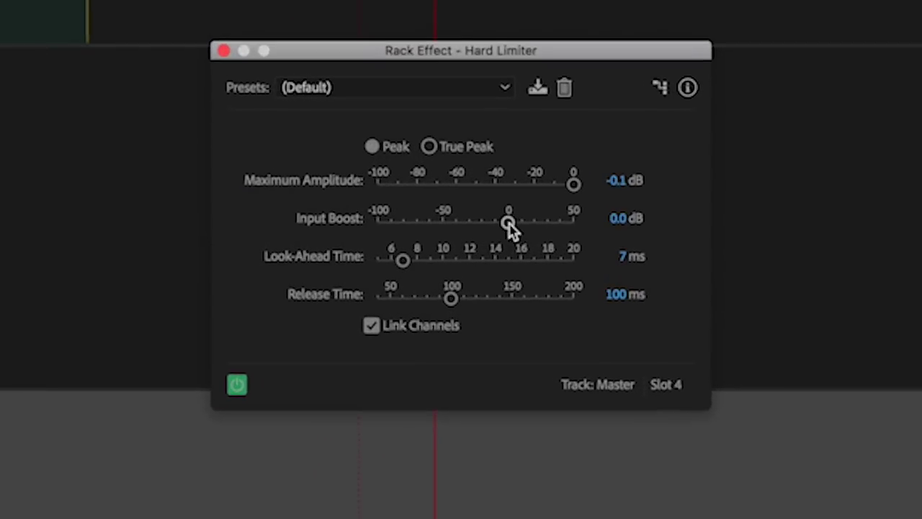
Set the Hard Limiter's input boost to 3.0 dB and maximum amplitude to -0.6 dB
drag(508, 223, 516, 232)
click(623, 218)
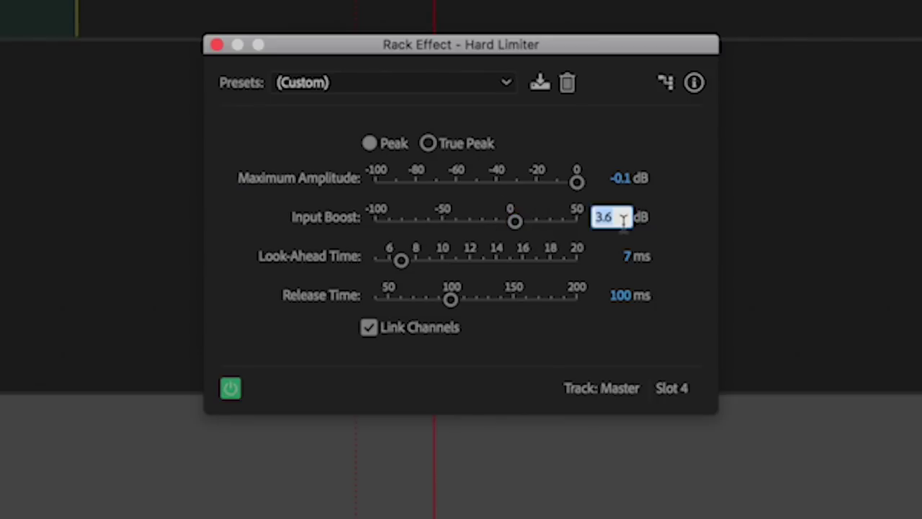
text(3)
key(Return)
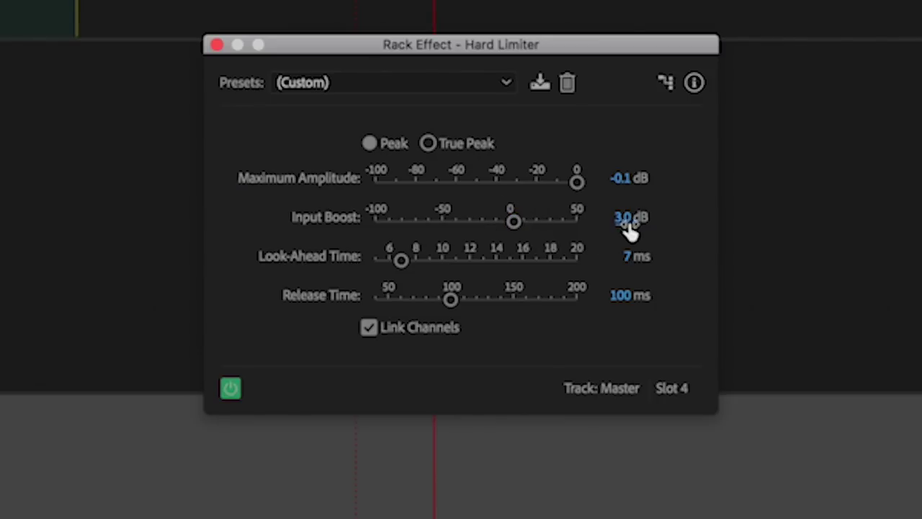
click(624, 182)
click(624, 177)
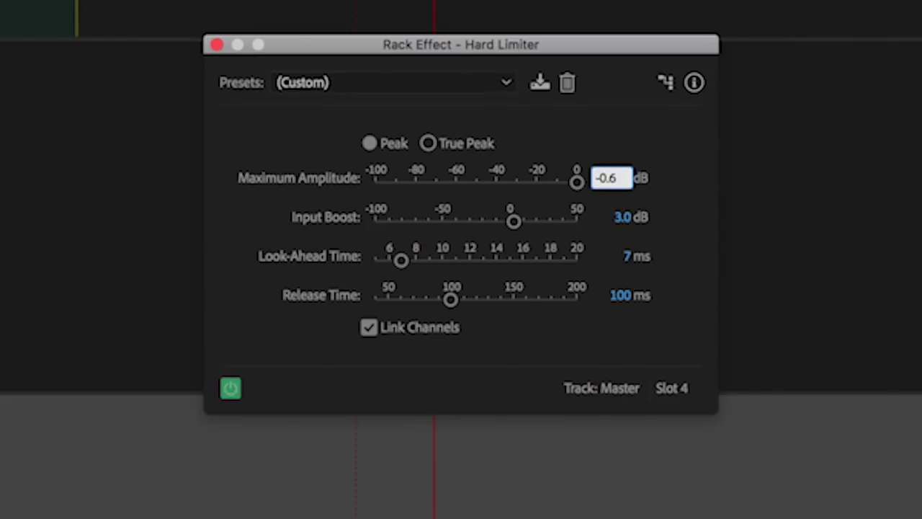
click(626, 146)
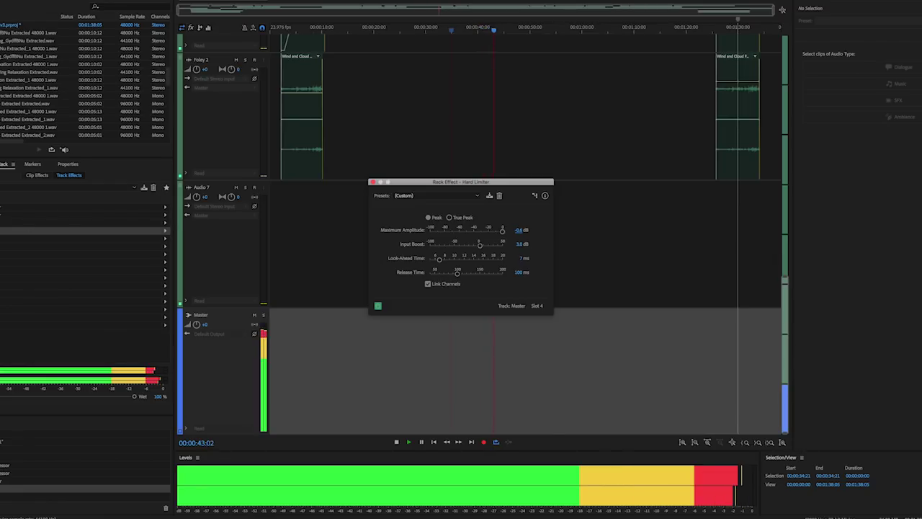
Compare the mix with the Hard Limiter bypassed and on, then stop playback
click(3, 230)
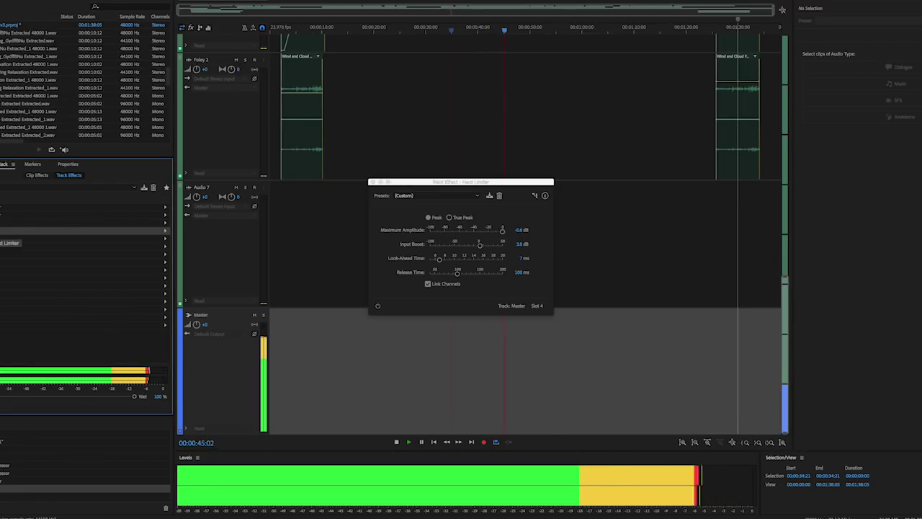
click(3, 231)
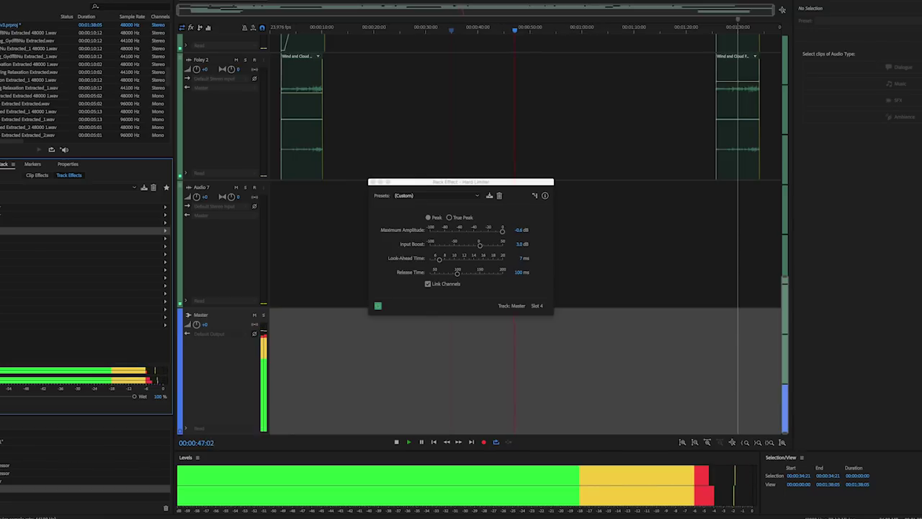
click(3, 231)
click(3, 230)
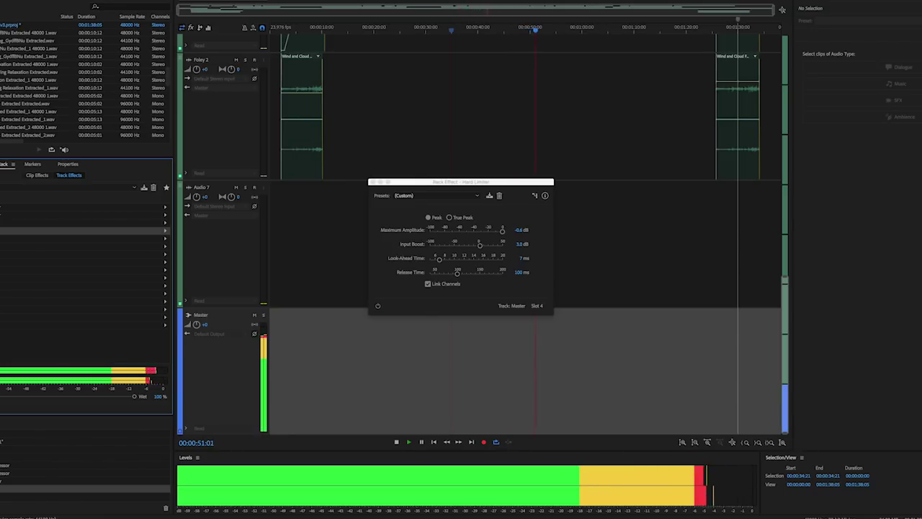
key(space)
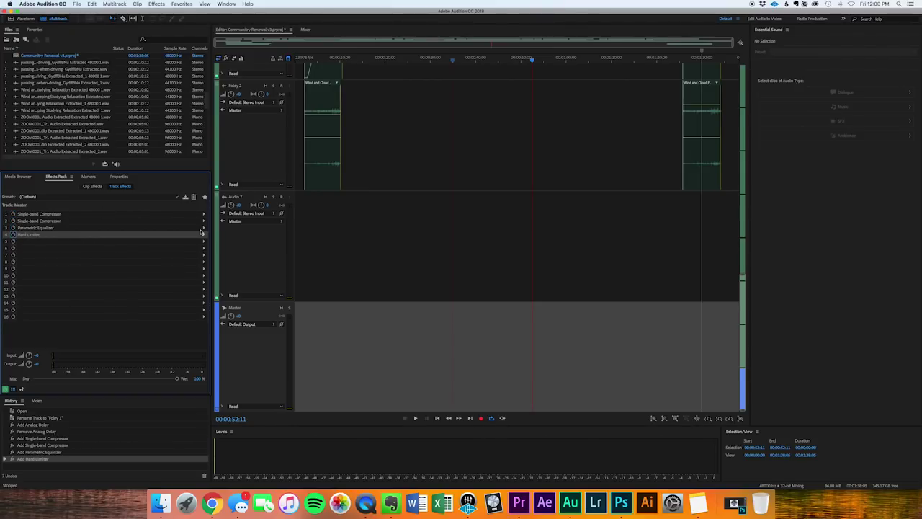
Listen back to the limited mix and stop playback at 00:01:11:10
key(space)
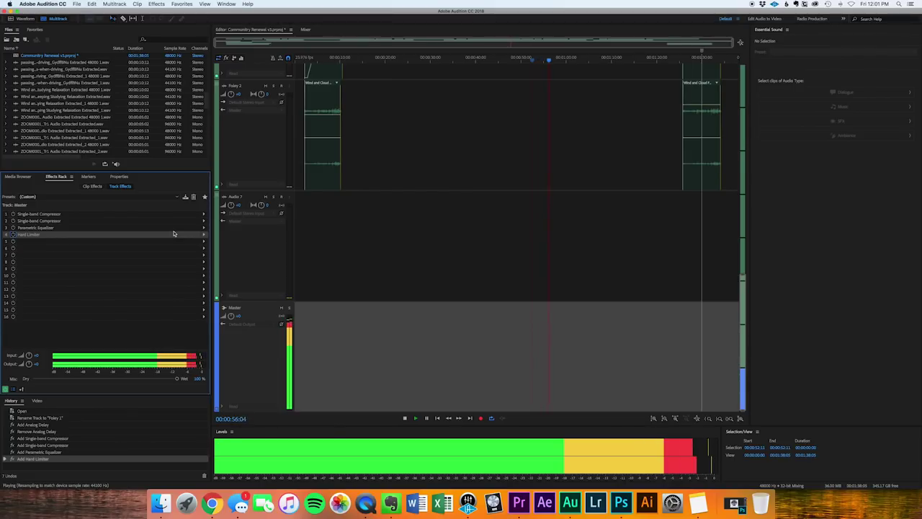
key(space)
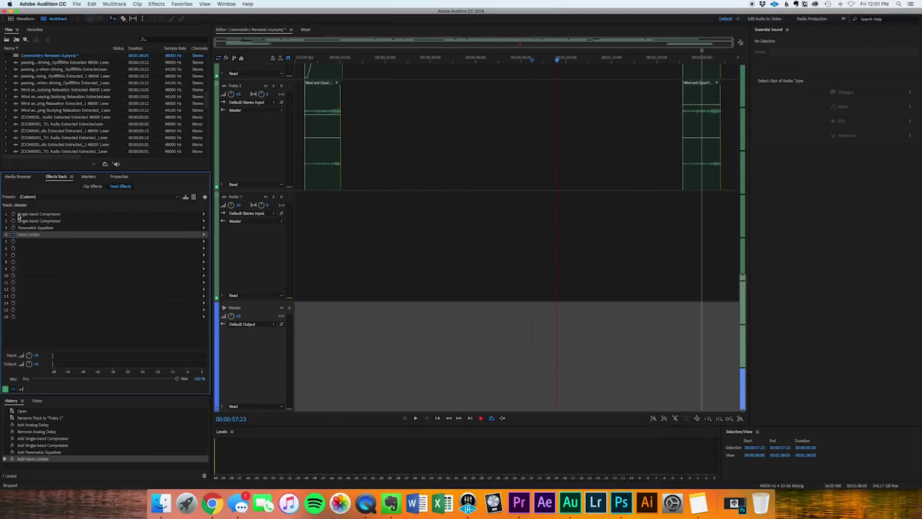
key(space)
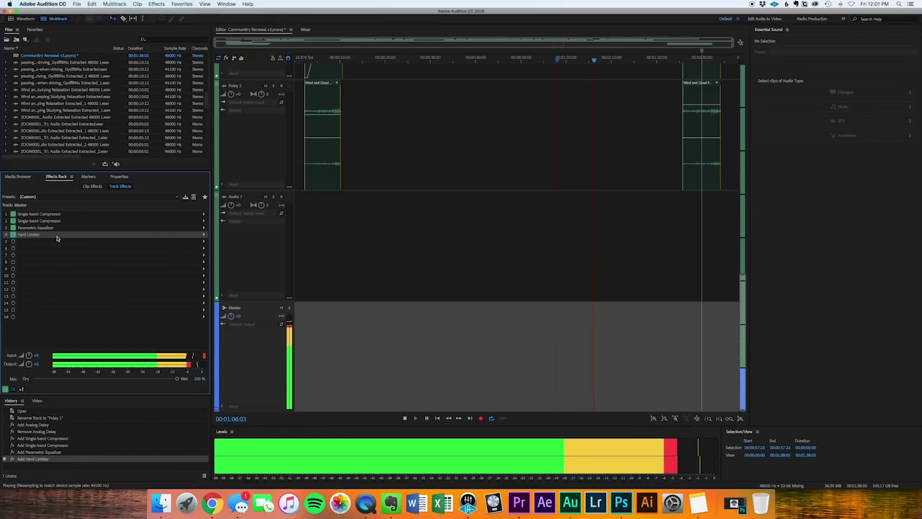
scroll(464, 189, up, 5)
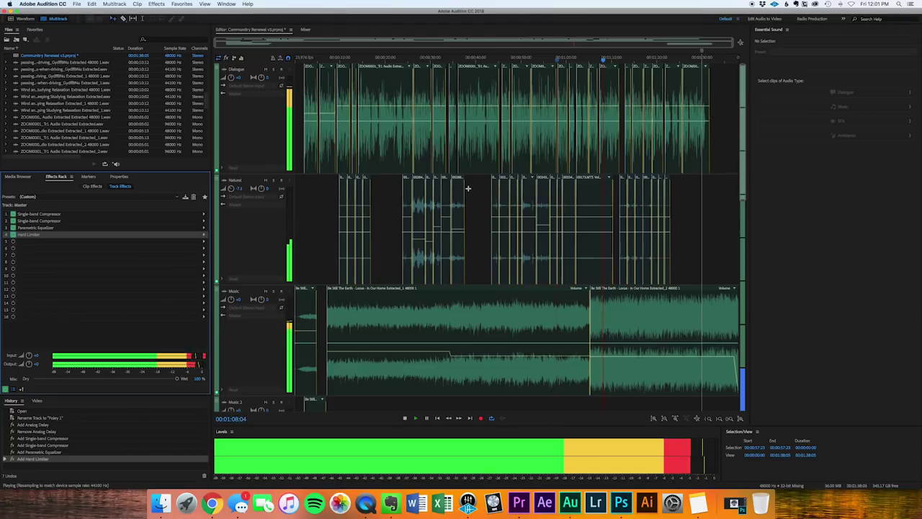
scroll(456, 196, down, 5)
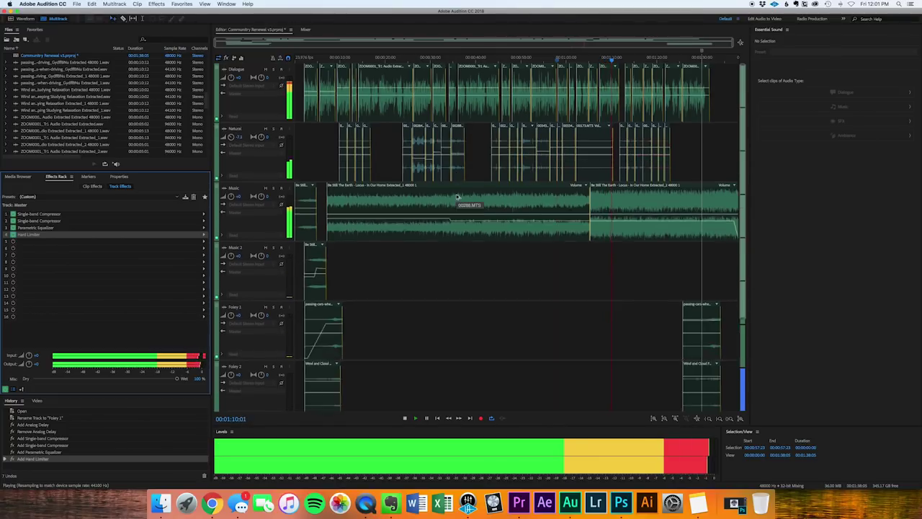
key(space)
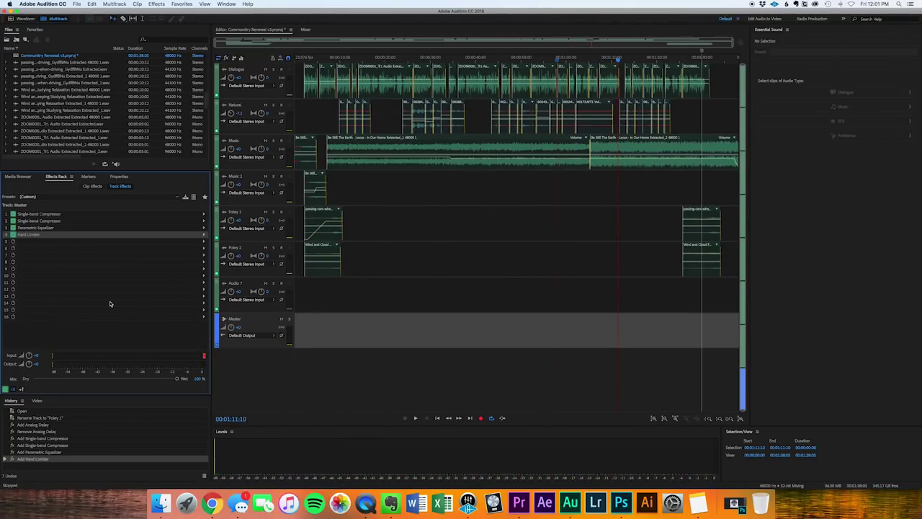
click(76, 4)
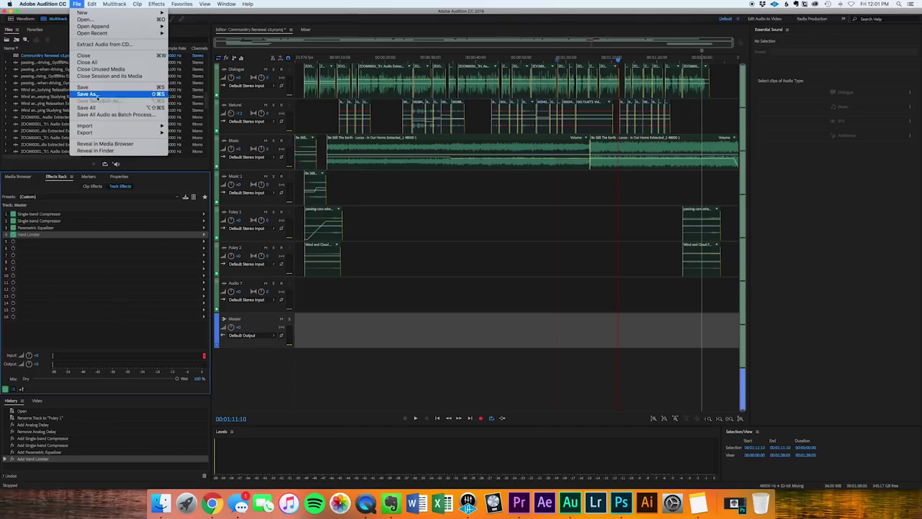
Export the entire session as Wave PCM 'Communitry Renewal v3_mixdownv1.wav' into LaCie/Audition Mixdowns
mouse_move(129, 133)
mouse_move(219, 165)
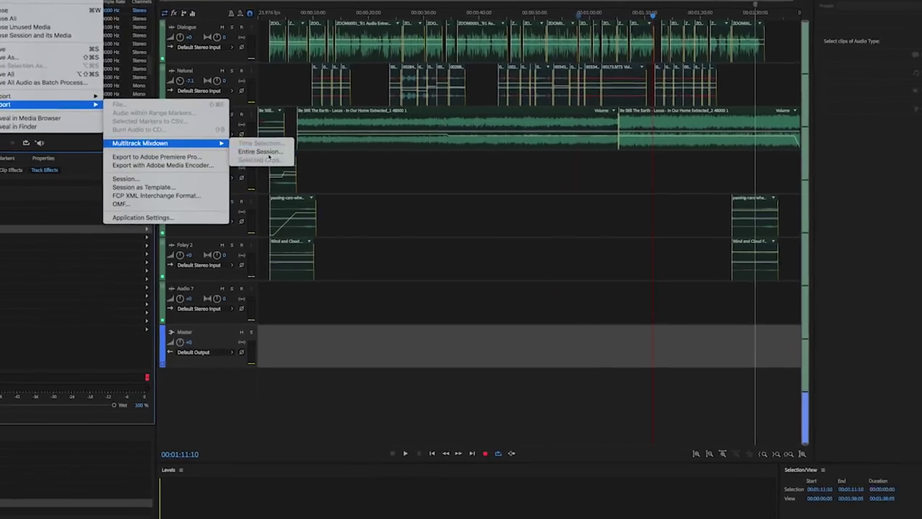
click(295, 171)
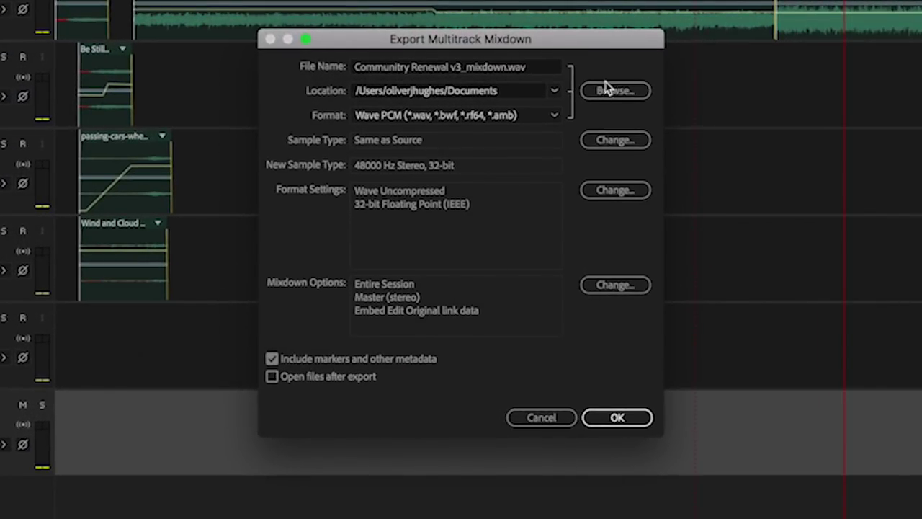
click(608, 110)
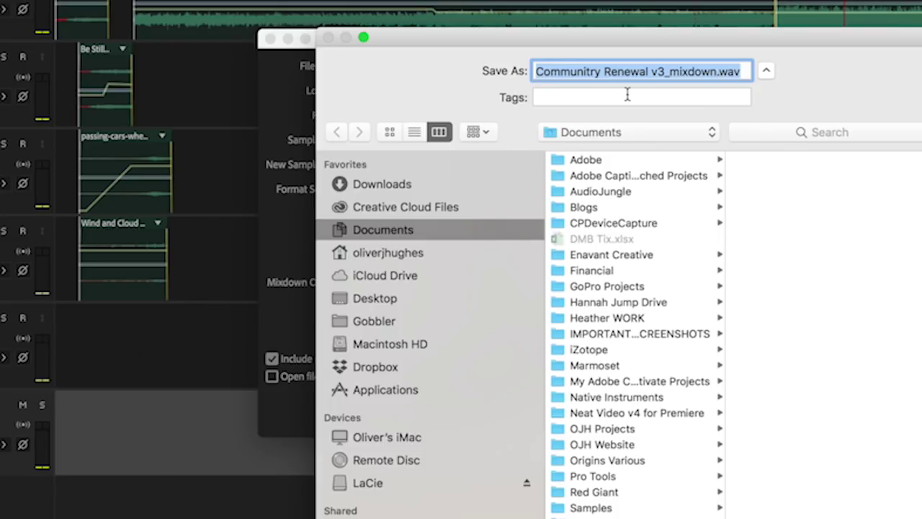
click(369, 482)
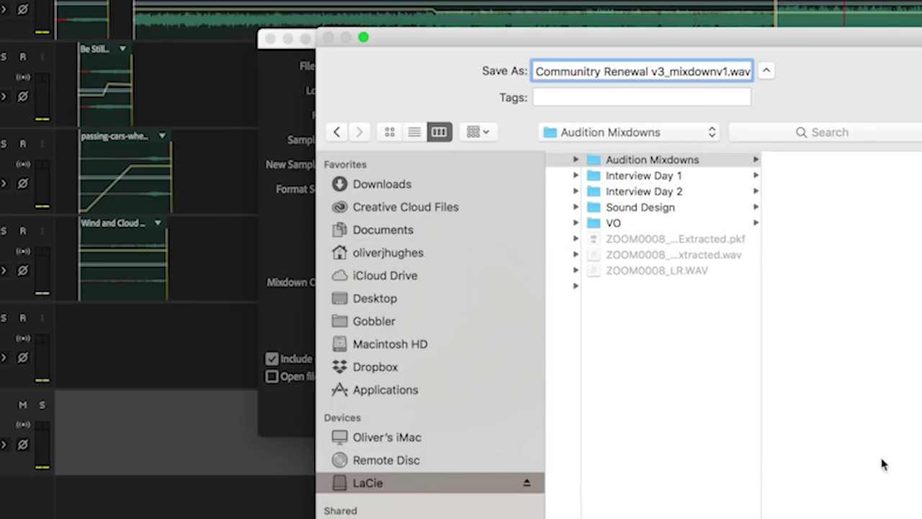
key(Return)
click(498, 116)
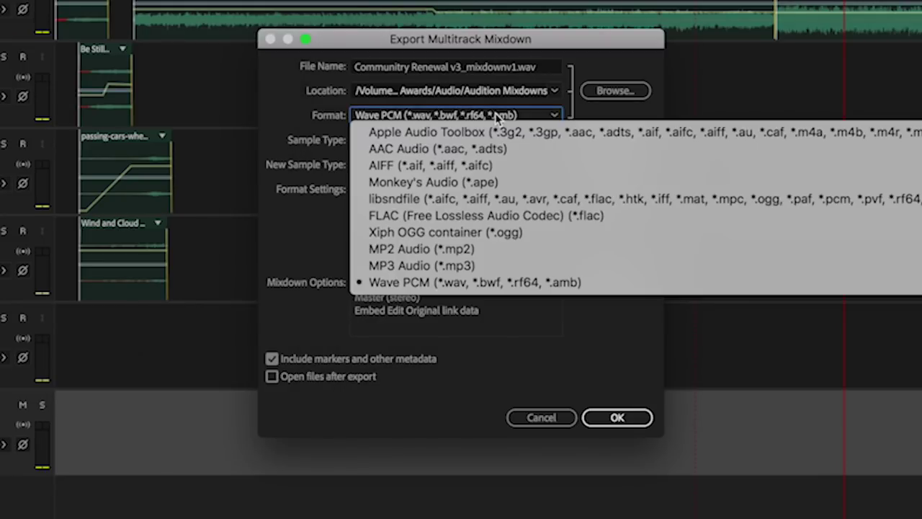
click(292, 106)
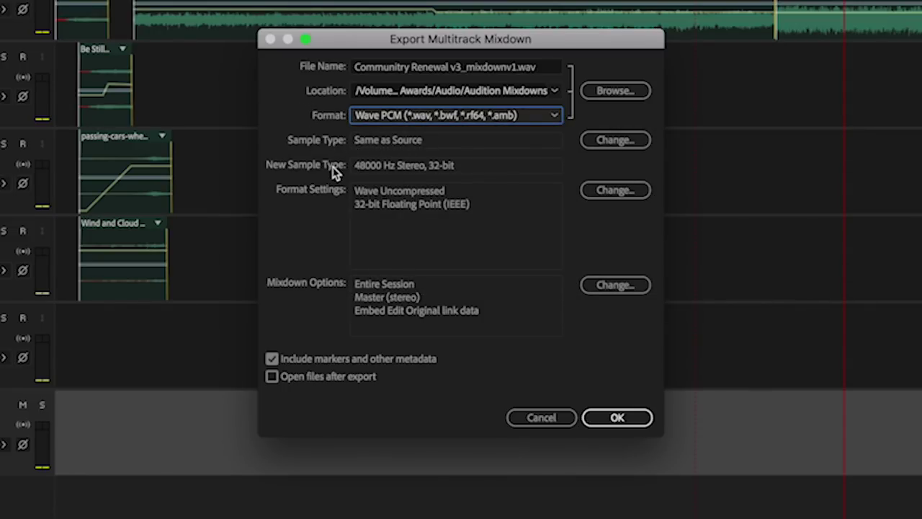
click(634, 424)
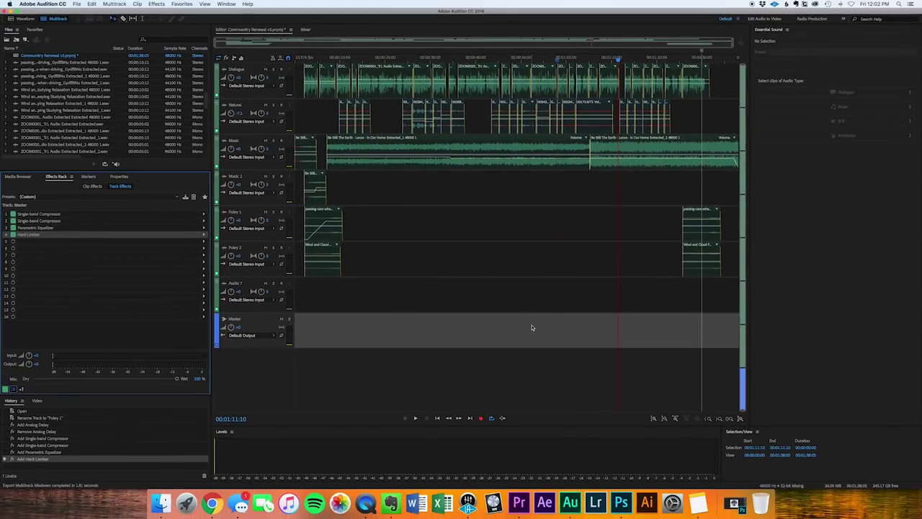
In Premiere Pro, duplicate the Community Renewal v3 sequence as Community Renewal v4
click(518, 502)
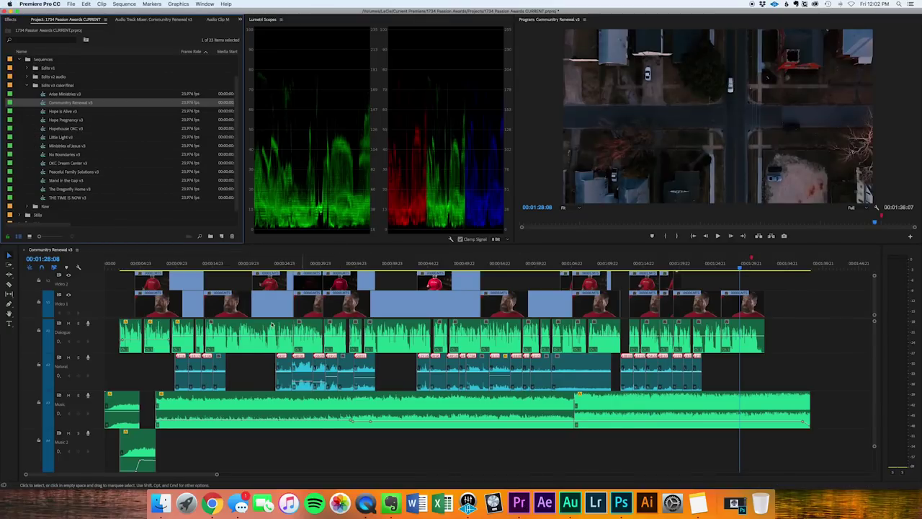
right_click(49, 105)
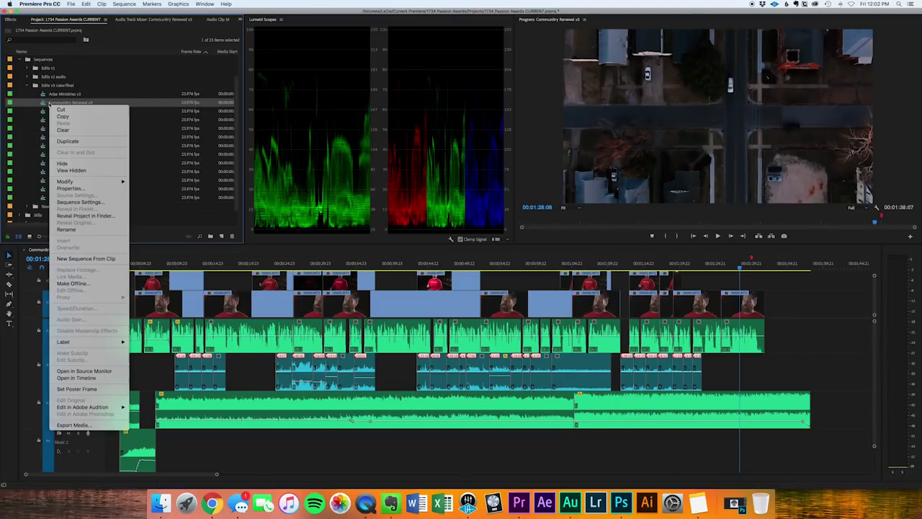
click(72, 141)
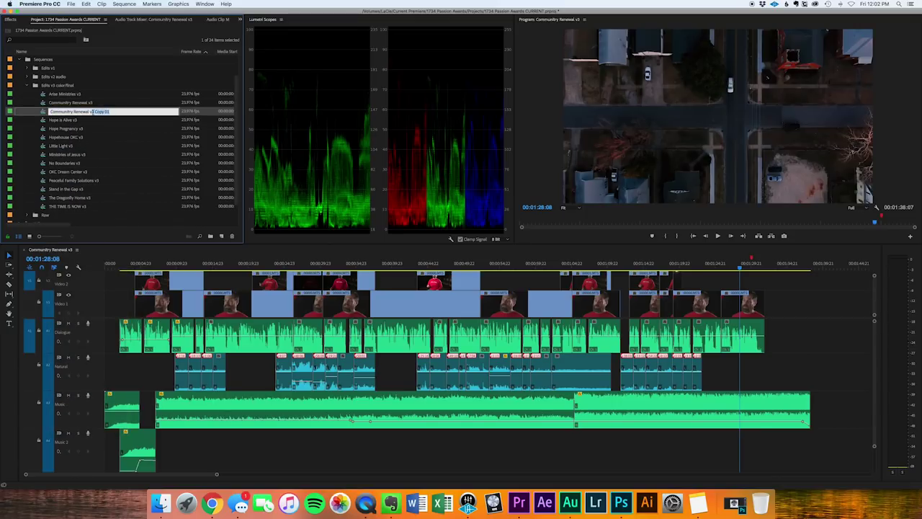
key(Return)
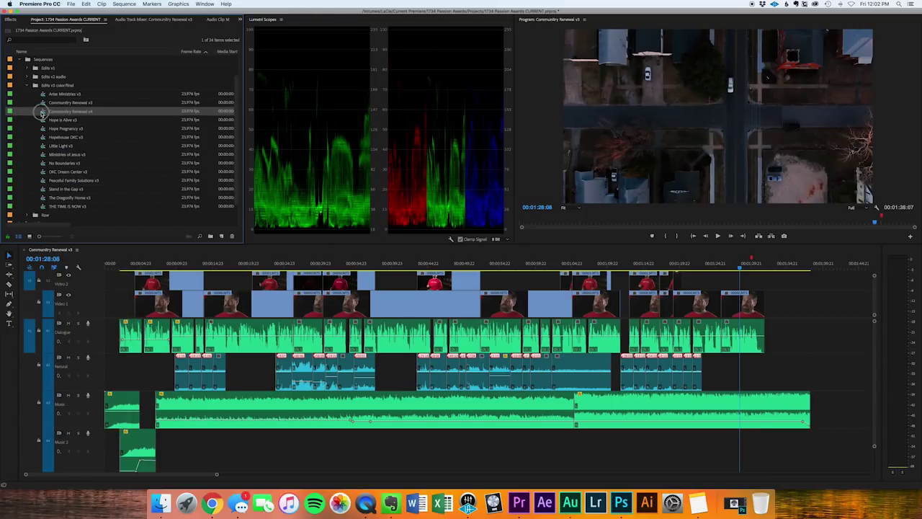
Open Community Renewal v4 and delete all its audio clips, leaving only video
double_click(45, 112)
click(170, 262)
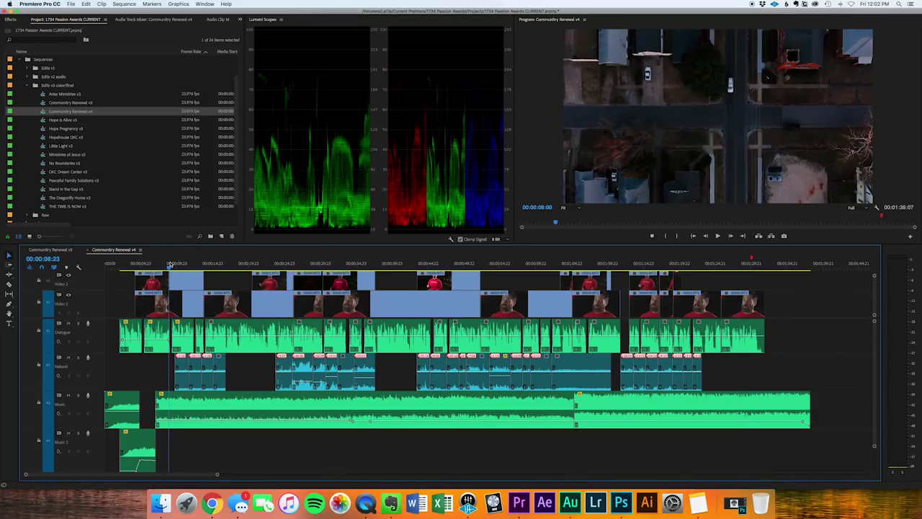
key(grave)
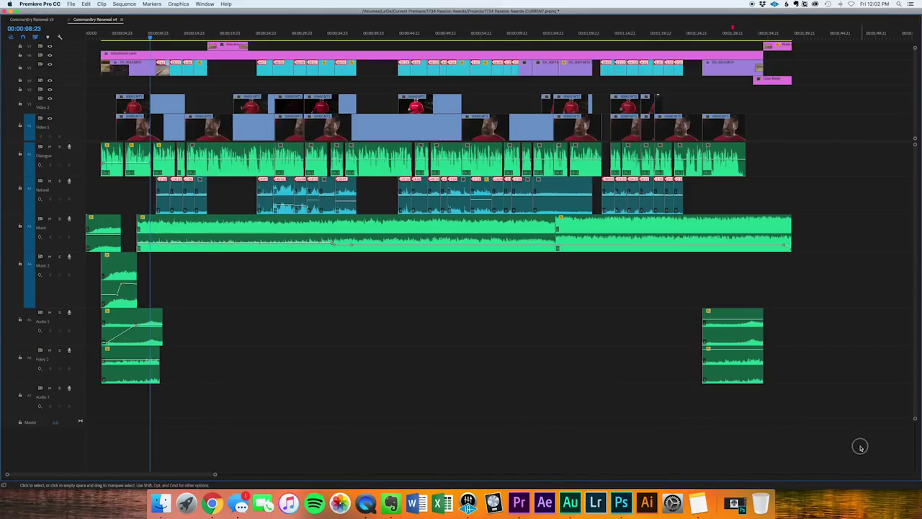
drag(787, 450, 158, 340)
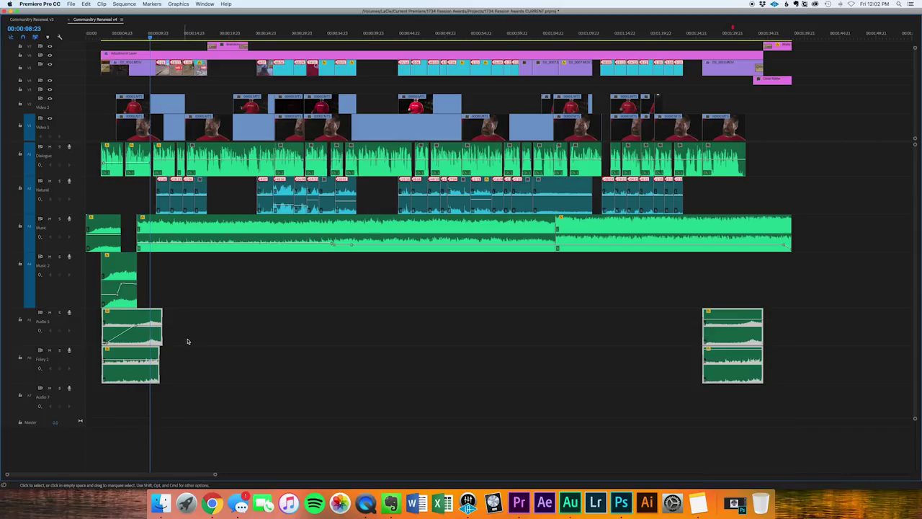
drag(864, 451, 69, 164)
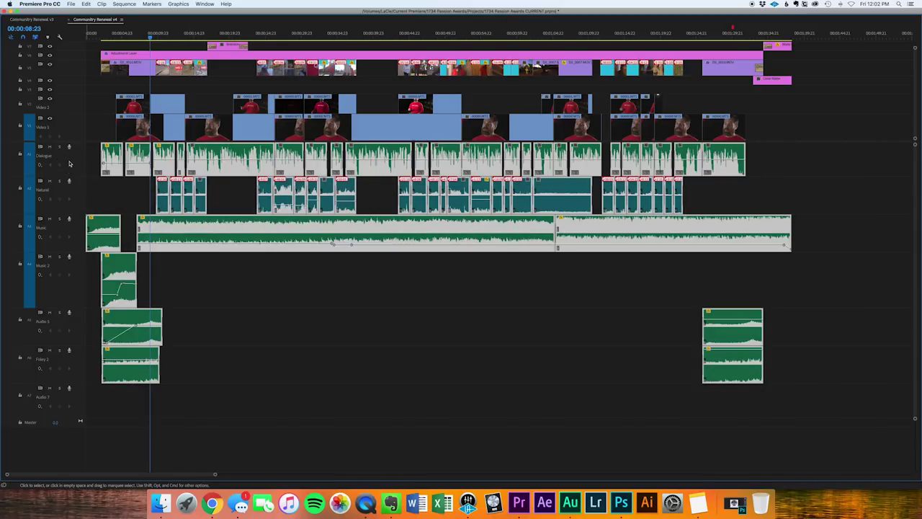
key(Delete)
key(grave)
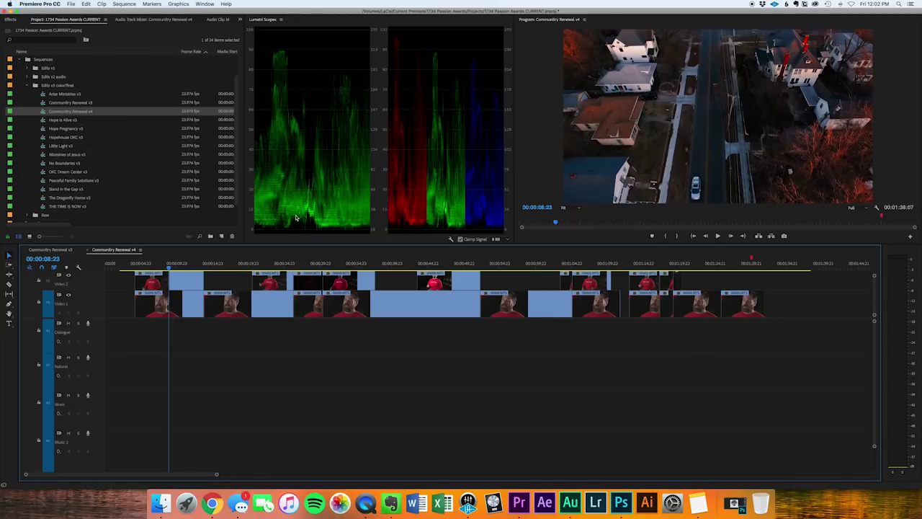
drag(52, 348, 52, 389)
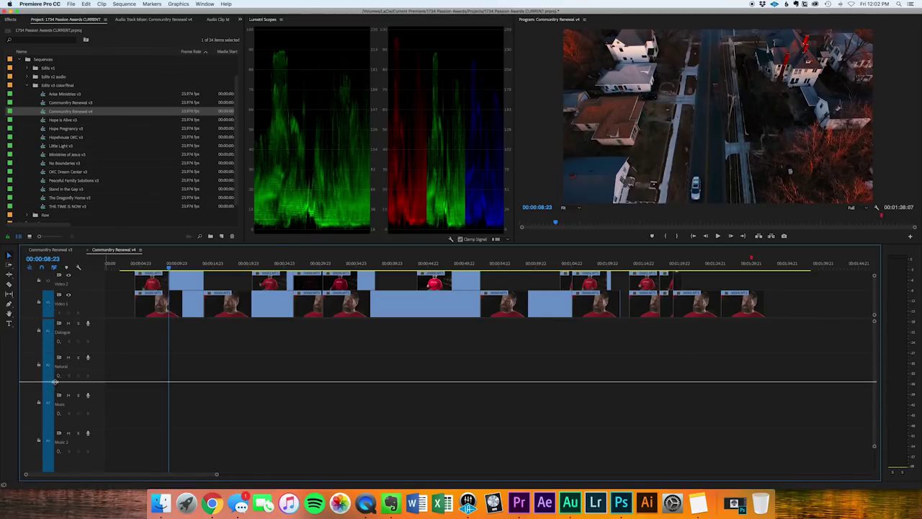
click(143, 19)
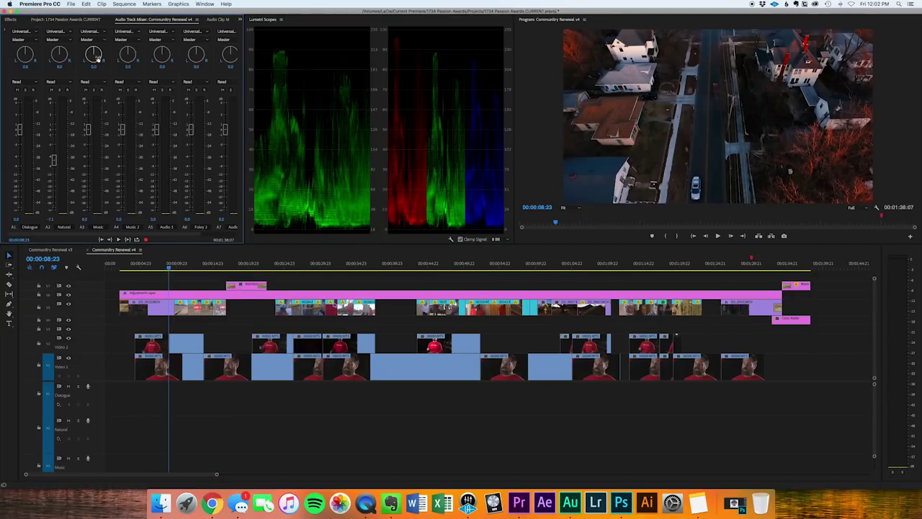
click(7, 25)
click(71, 33)
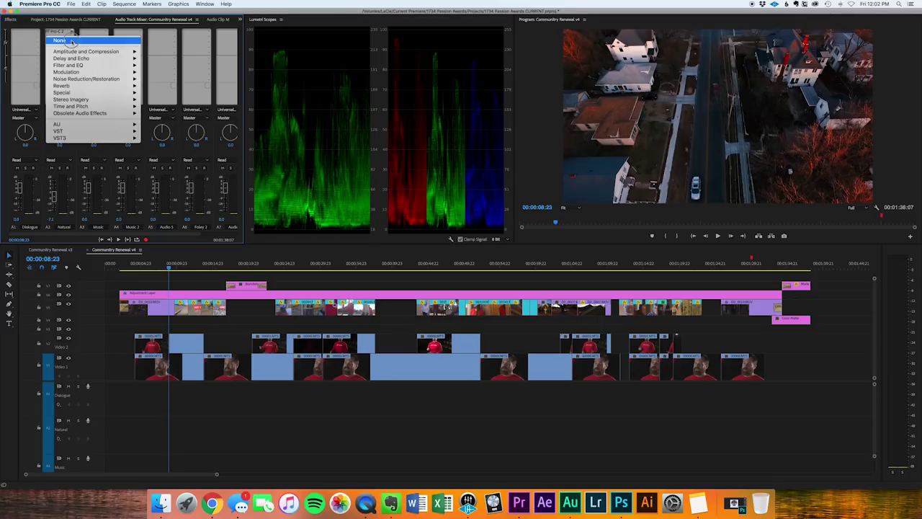
click(72, 41)
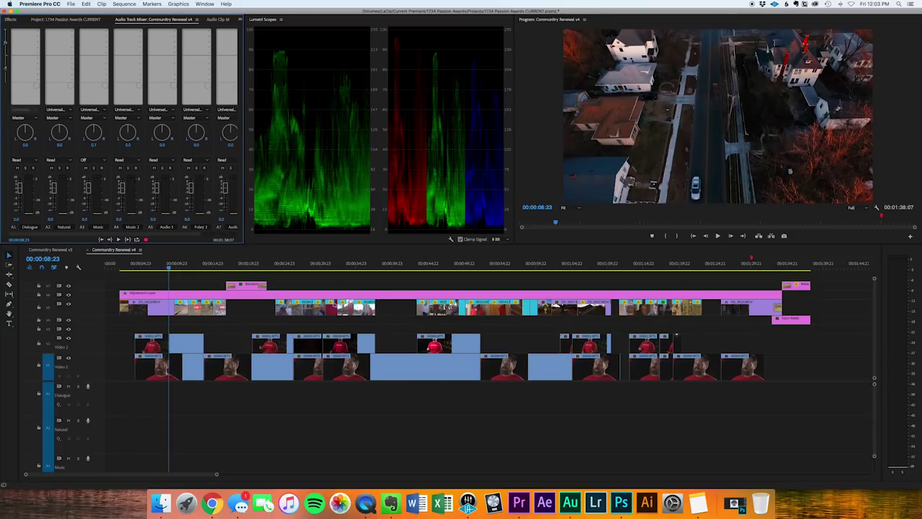
Import the Audition mixdown WAV into the Premiere Pro project
click(62, 20)
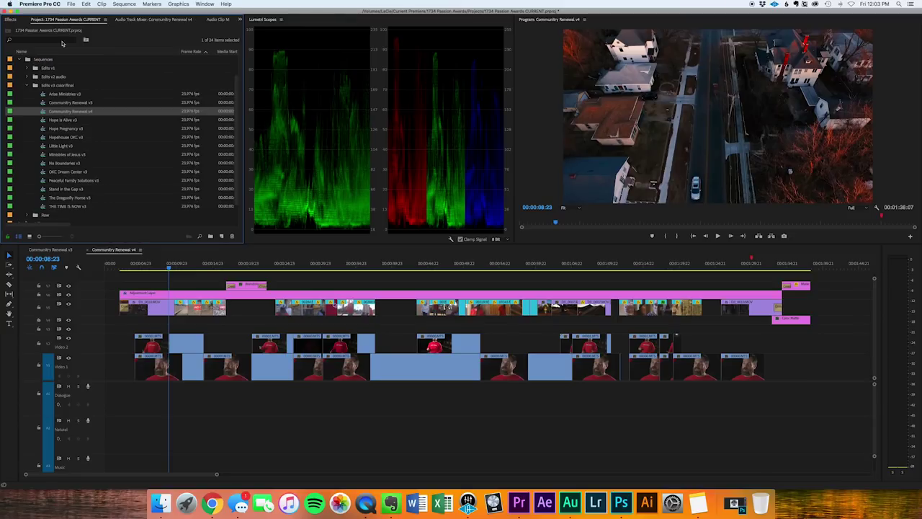
click(24, 86)
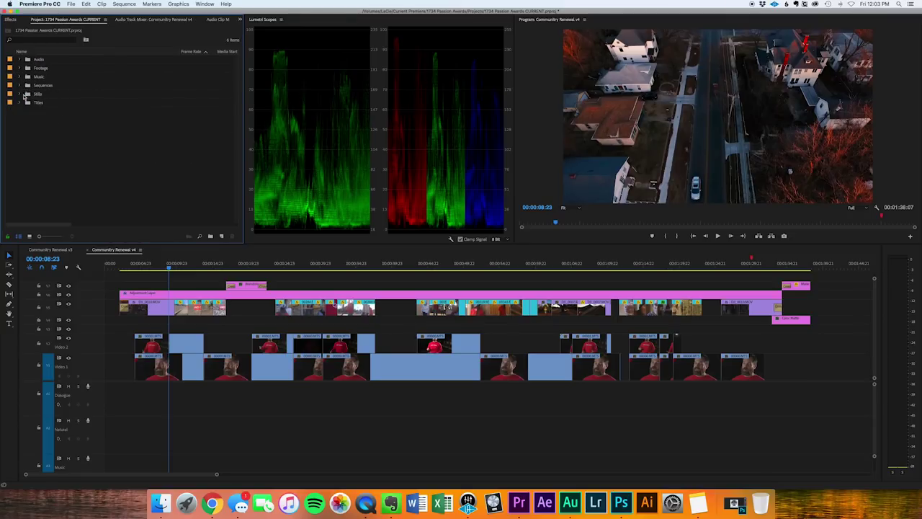
double_click(54, 138)
click(461, 95)
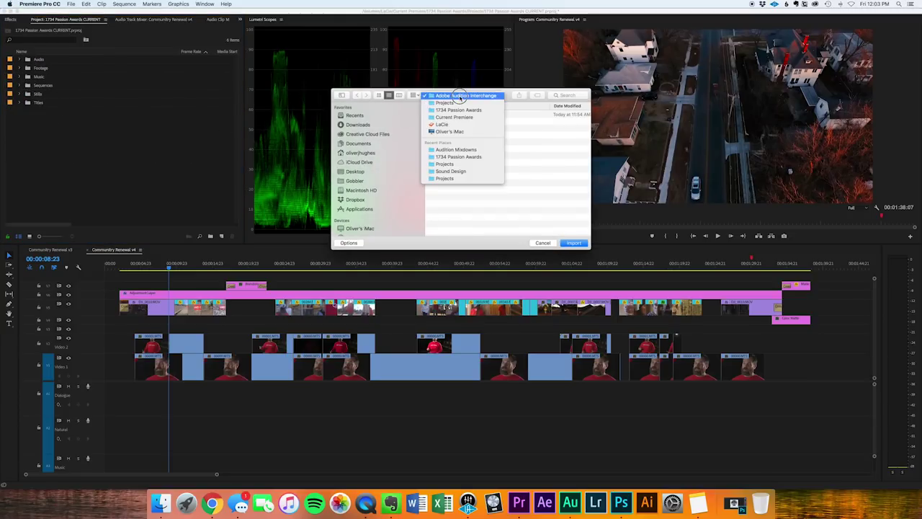
click(465, 103)
click(571, 243)
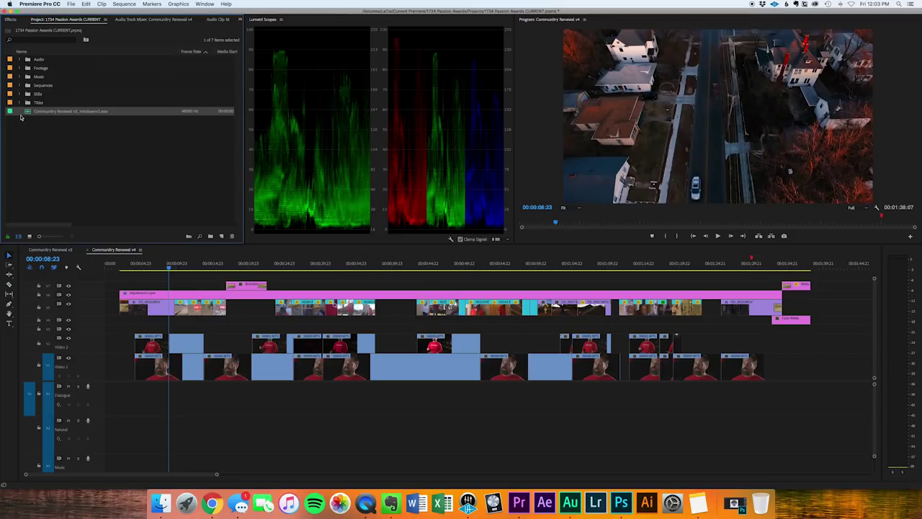
Place the mixdown clip on audio track A1 of the Community Renewal v4 sequence
drag(148, 265, 97, 407)
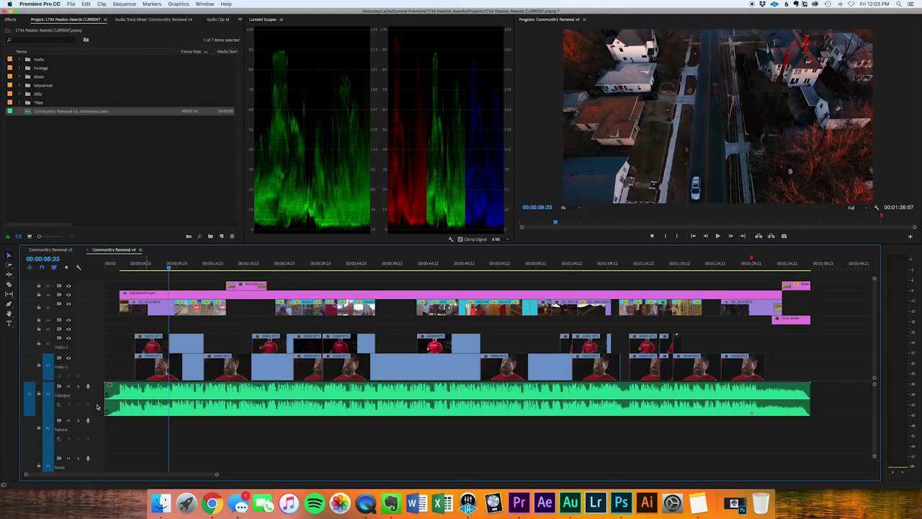
double_click(47, 435)
key(super+z)
key(super+shift+z)
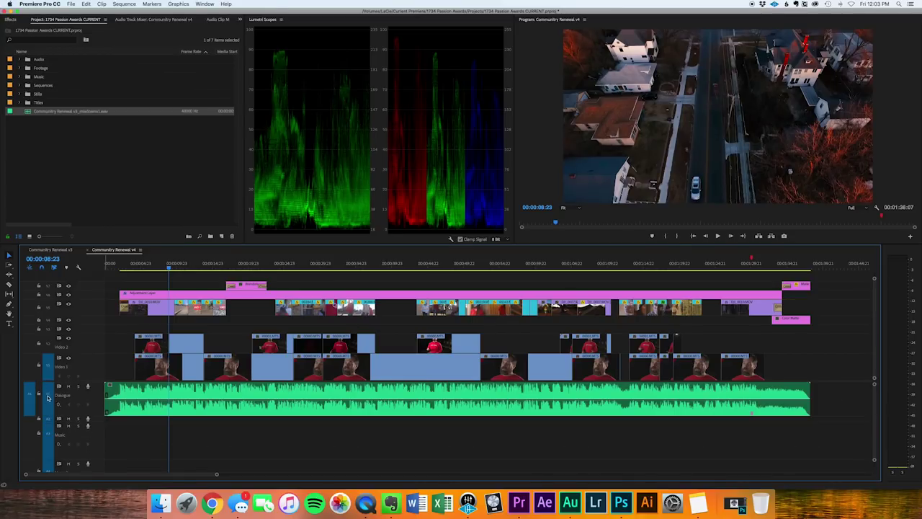
key(super+z)
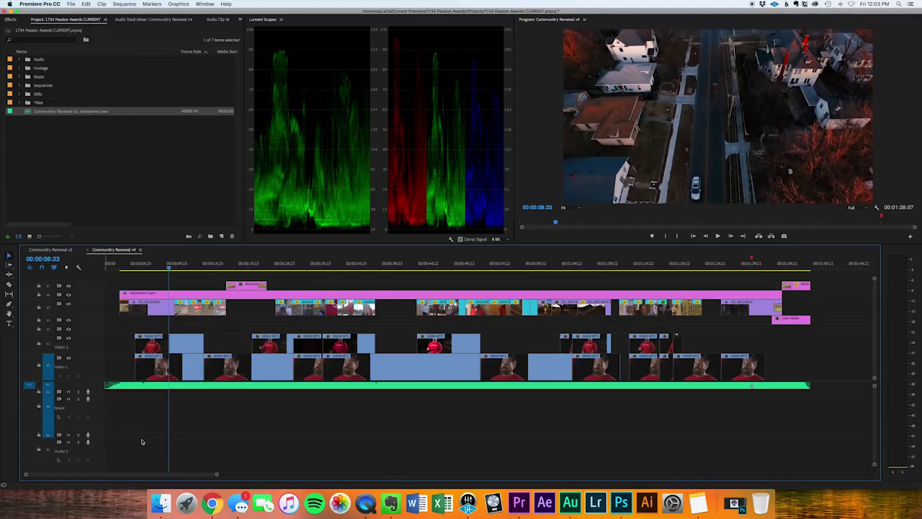
key(super+shift+z)
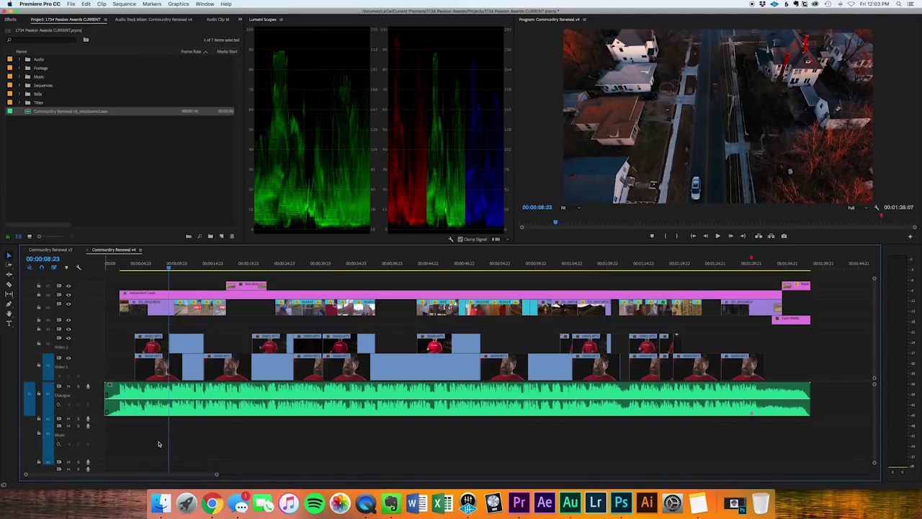
Play Community Renewal v4 from the start with the new mixdown, through 00:00:23:15
drag(170, 266, 110, 265)
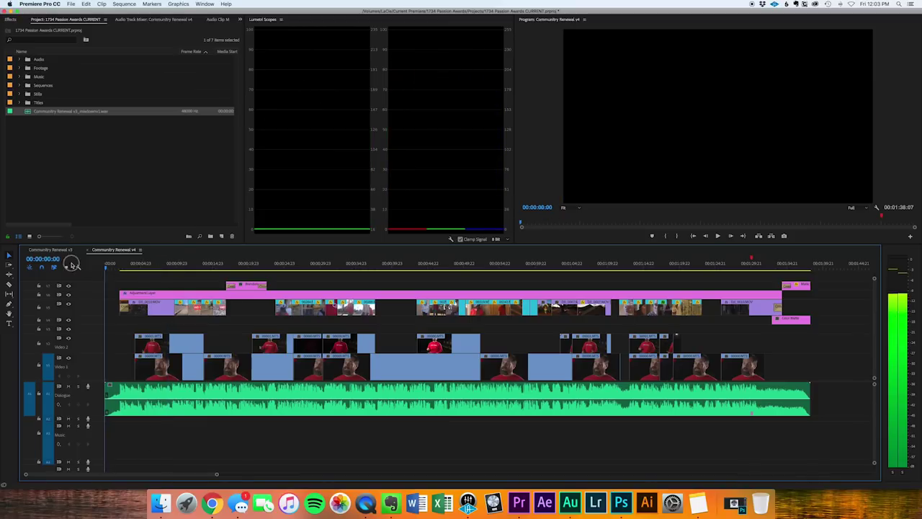
key(=)
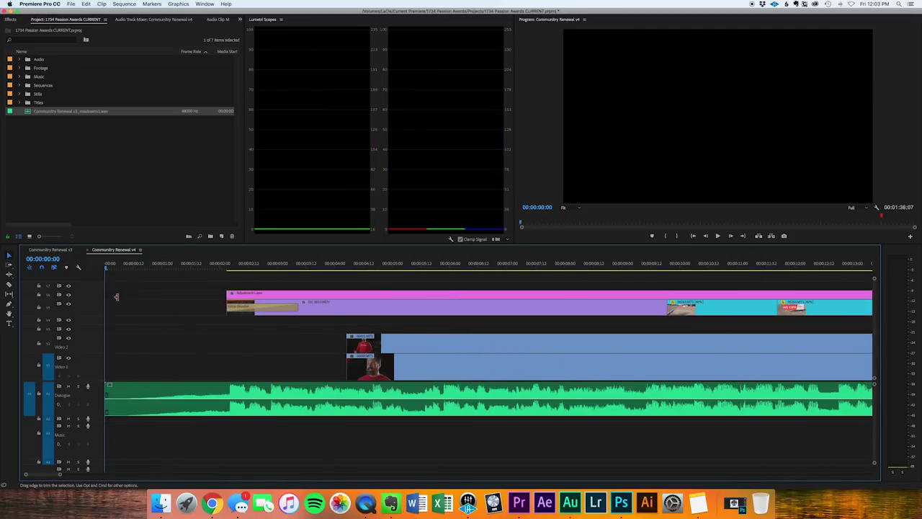
key(minus)
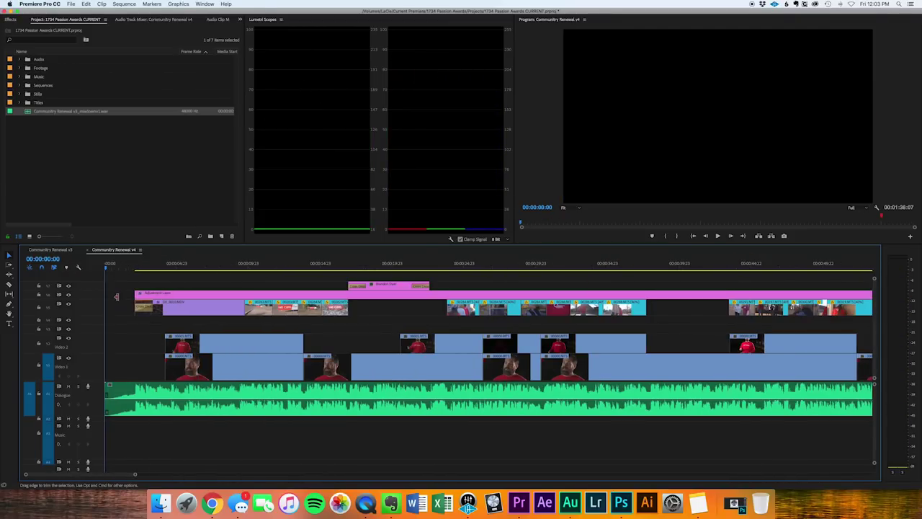
key(space)
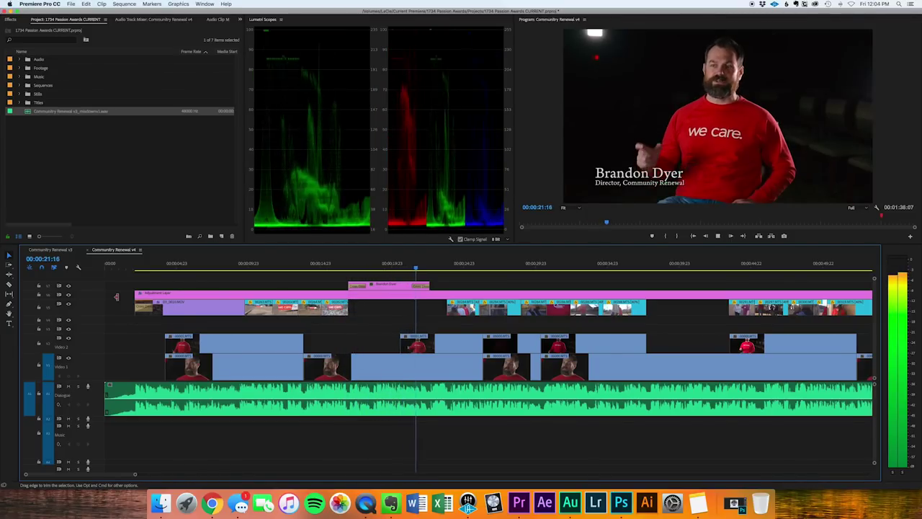
key(minus)
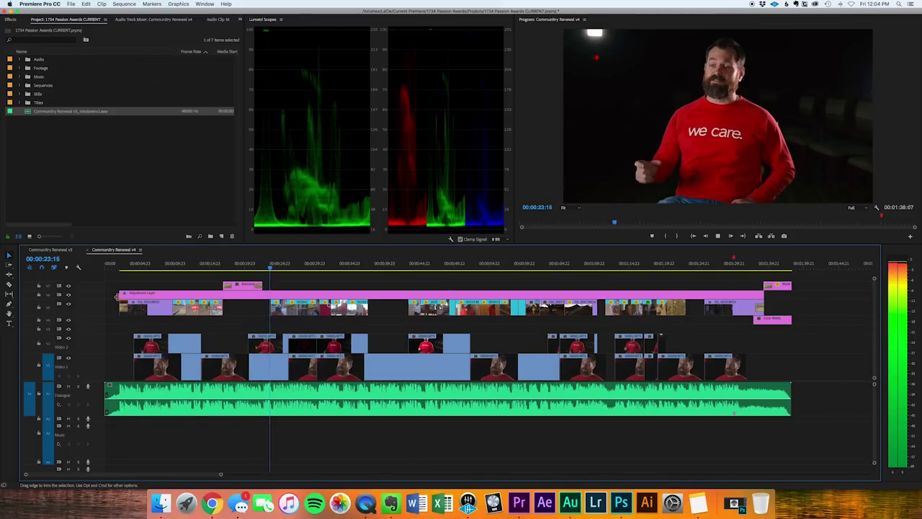